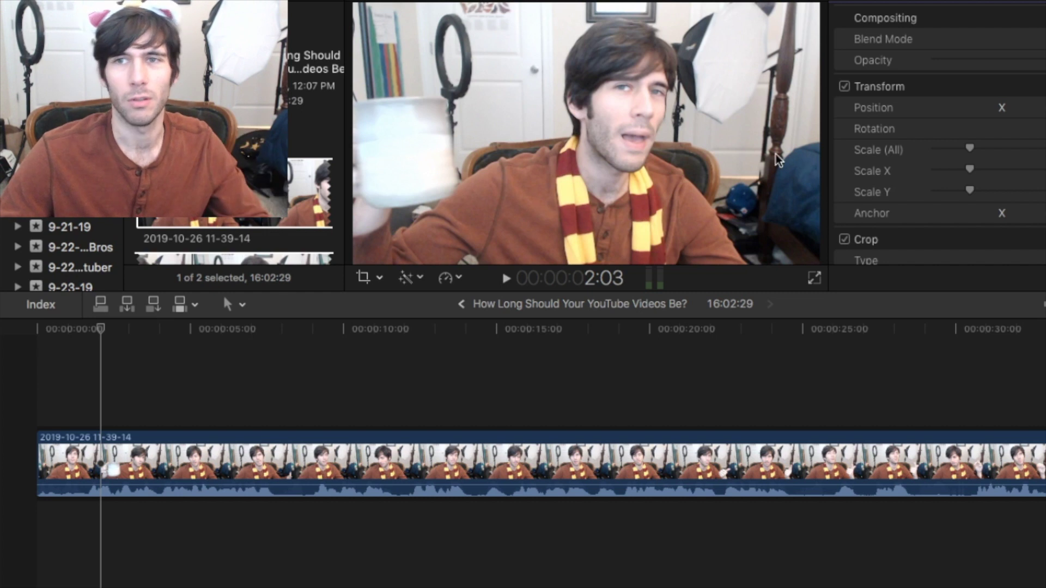
- Play the opening from the beginning, trim the clip's start to 1:13, and play back the new opening
left_click(35, 384)
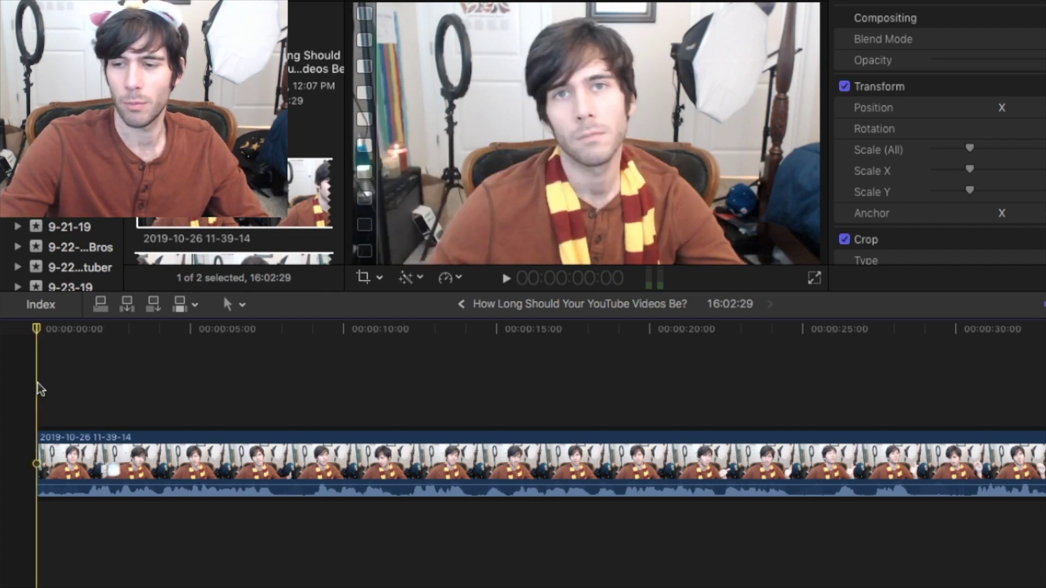
key("space")
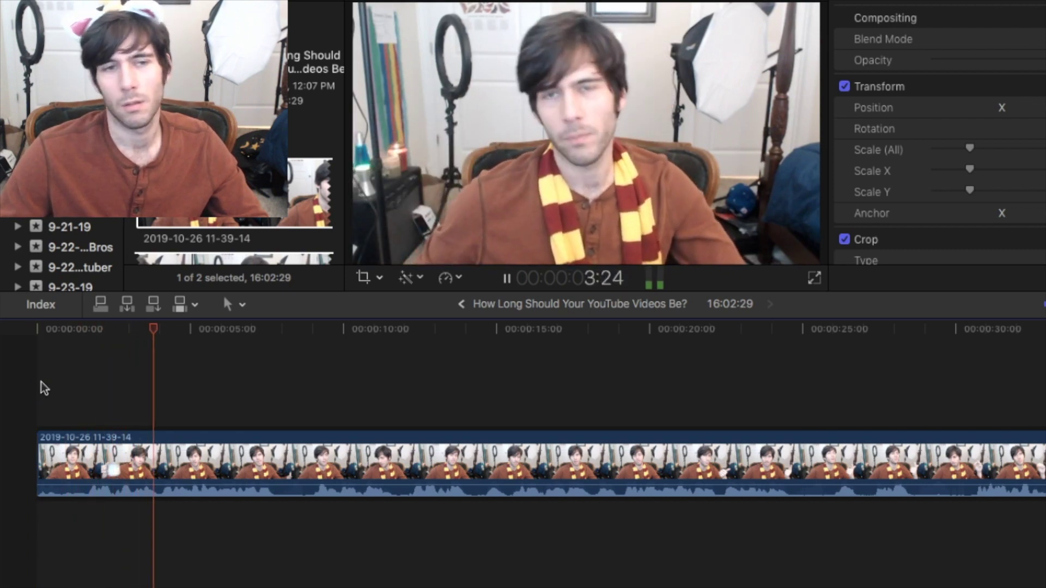
key("space")
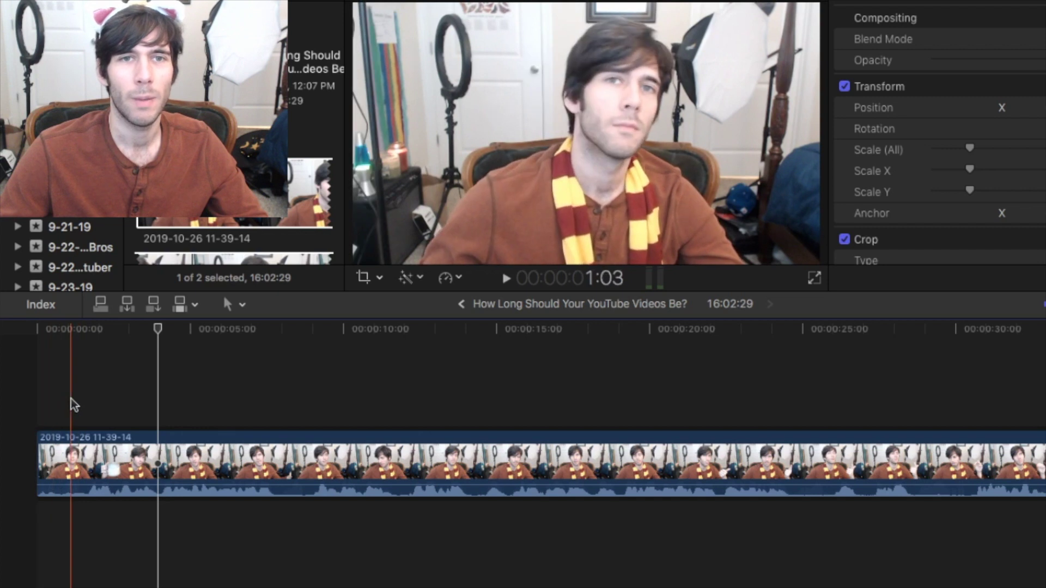
left_click(85, 440)
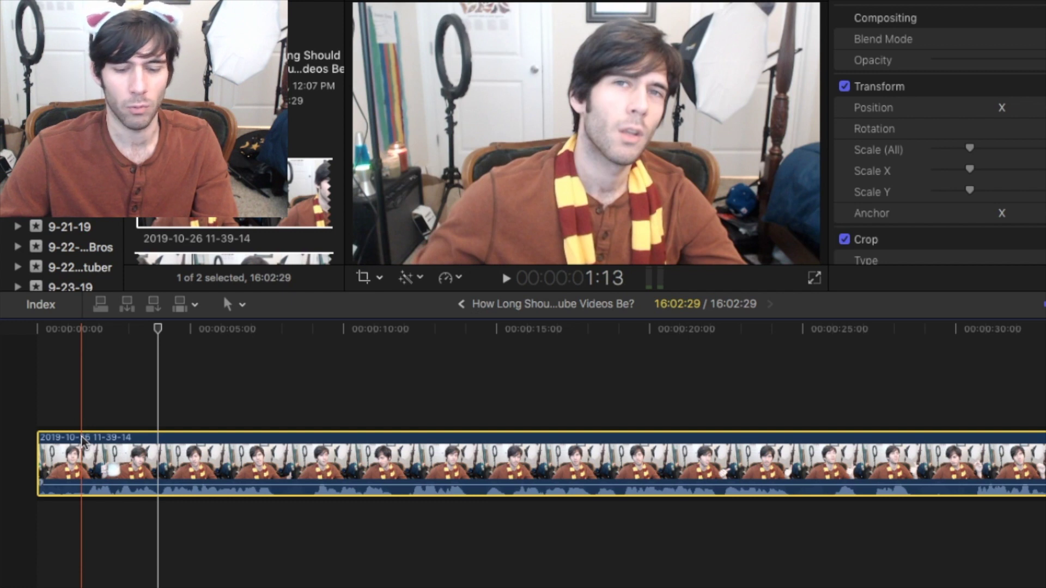
key("alt+bracketleft")
key("space")
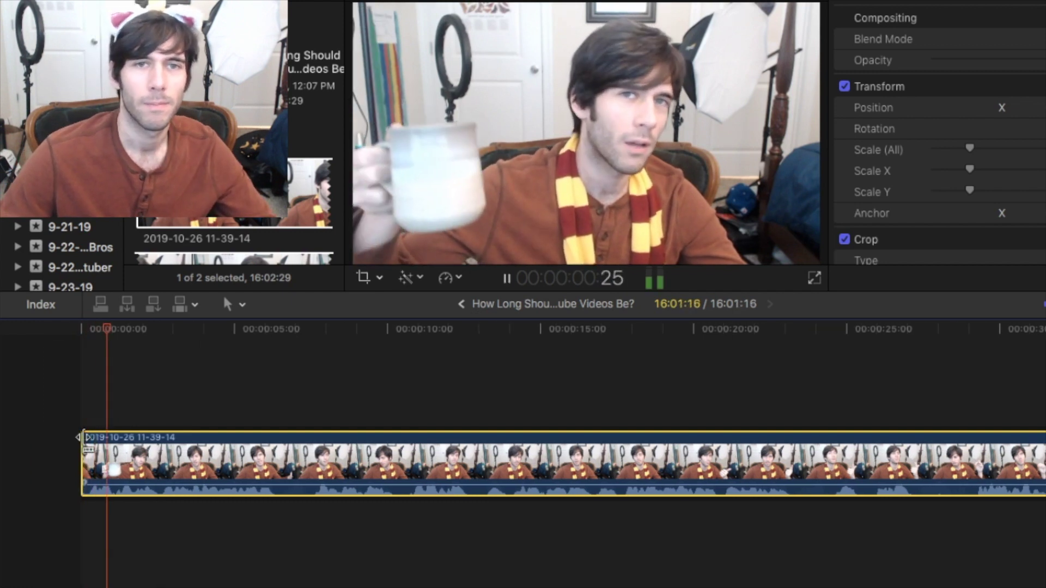
key("space")
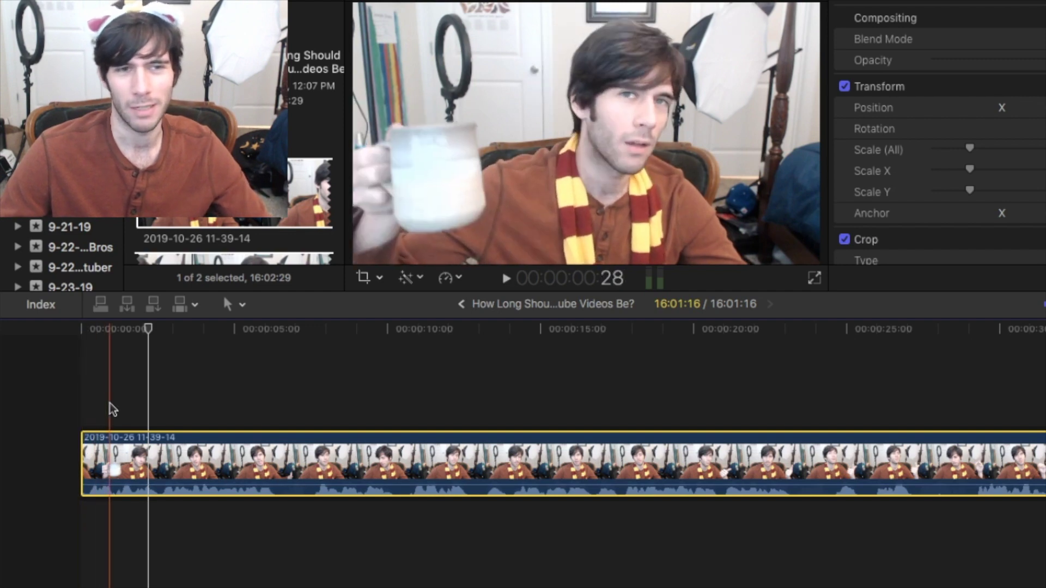
scroll(320, 403, "right", 10)
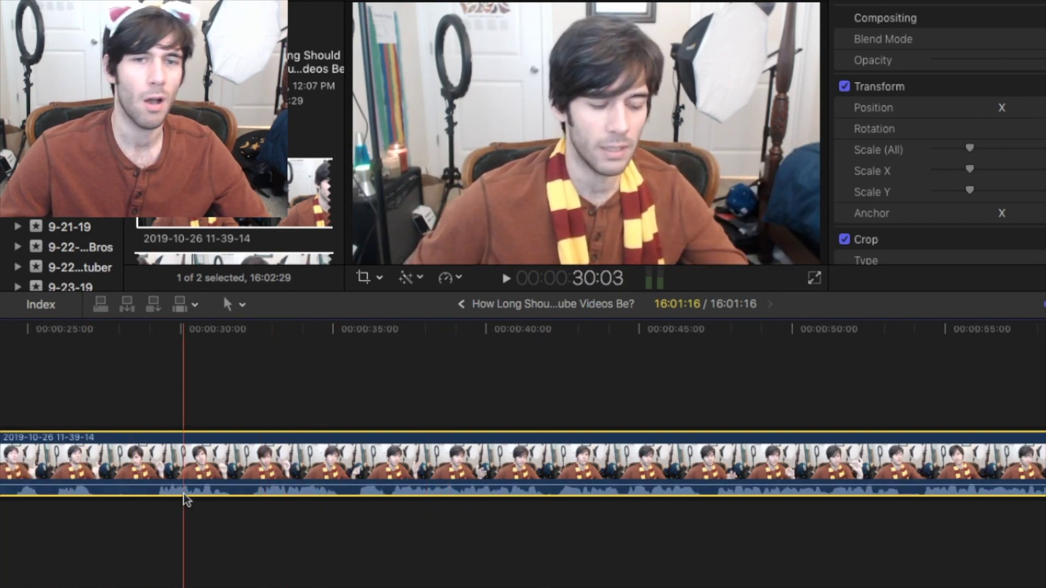
scroll(175, 413, "left", 7)
scroll(317, 374, "left", 5)
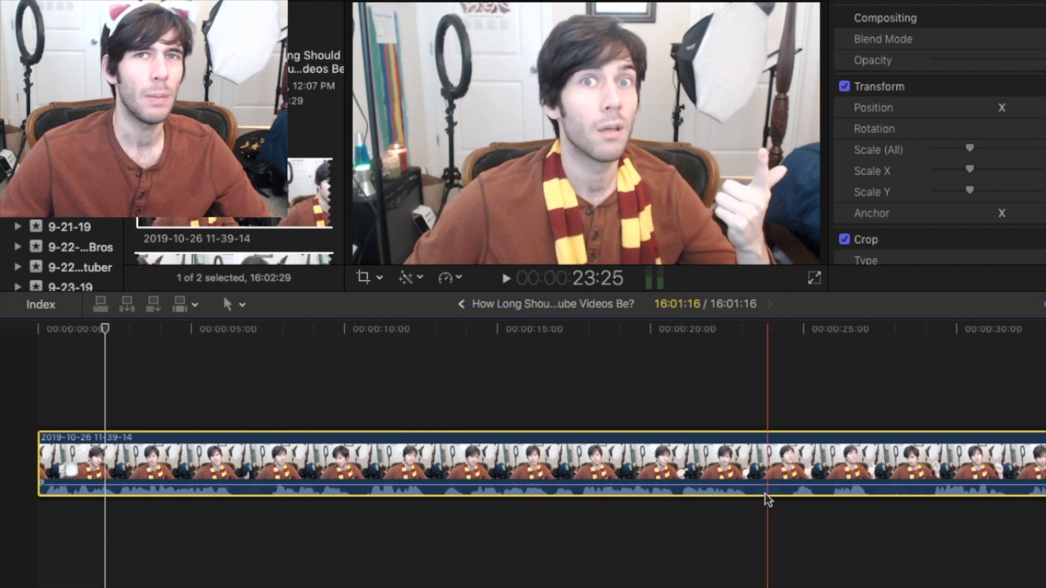
scroll(767, 495, "right", 5)
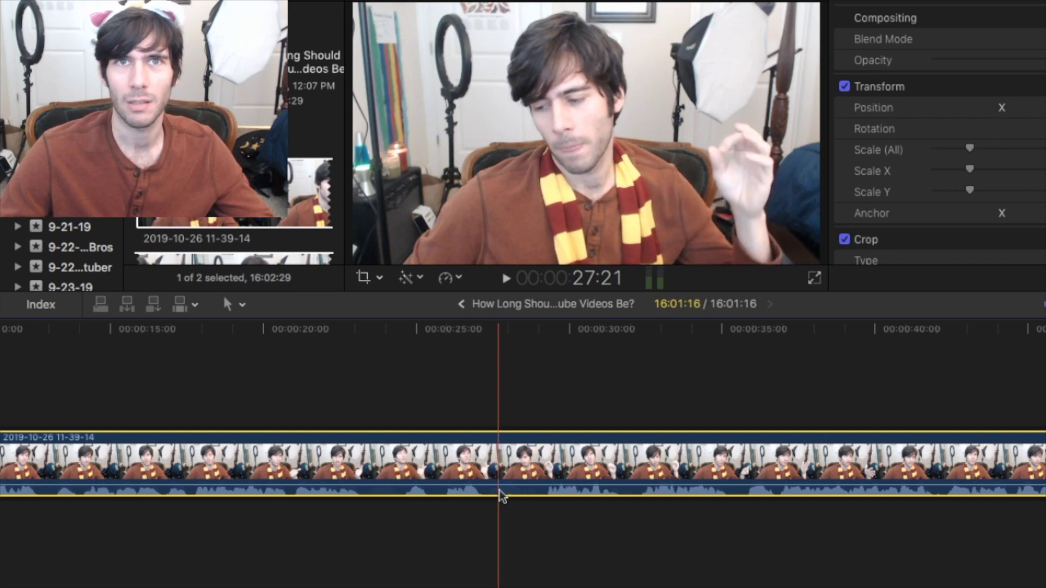
scroll(501, 496, "left", 10)
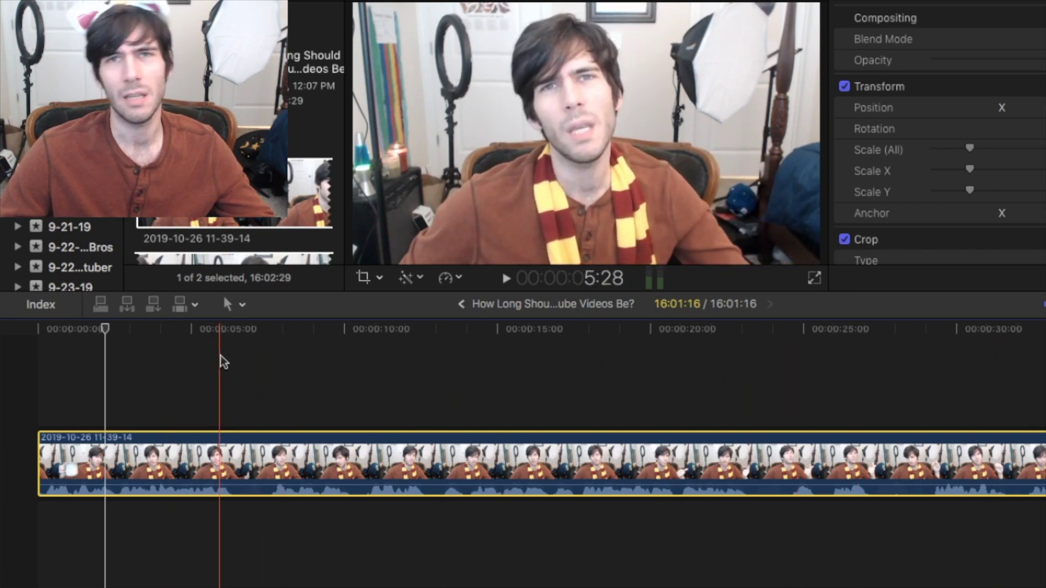
- Play the section after the opening and split the clip at 6:18
key("space")
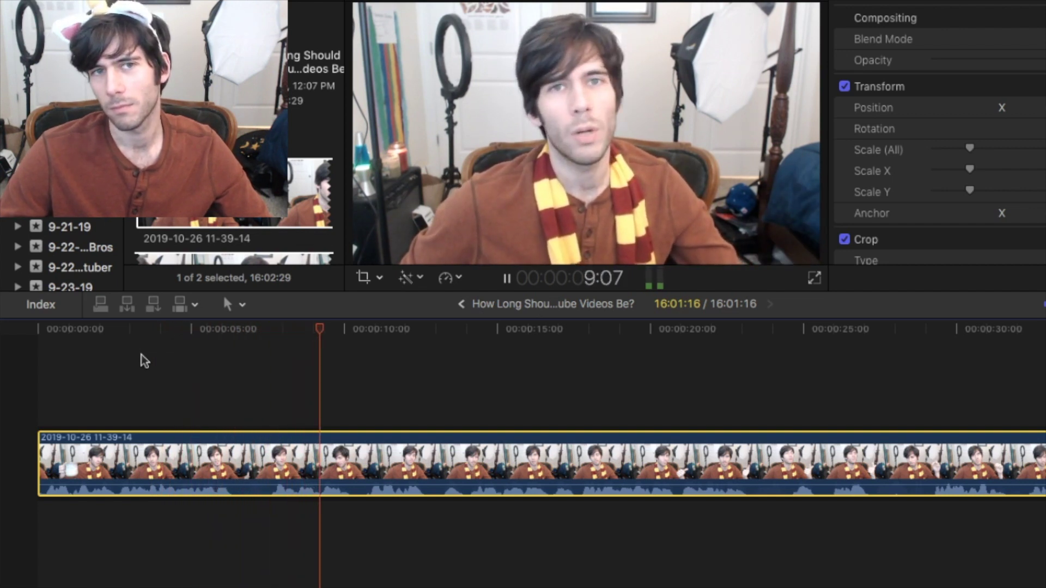
key("space")
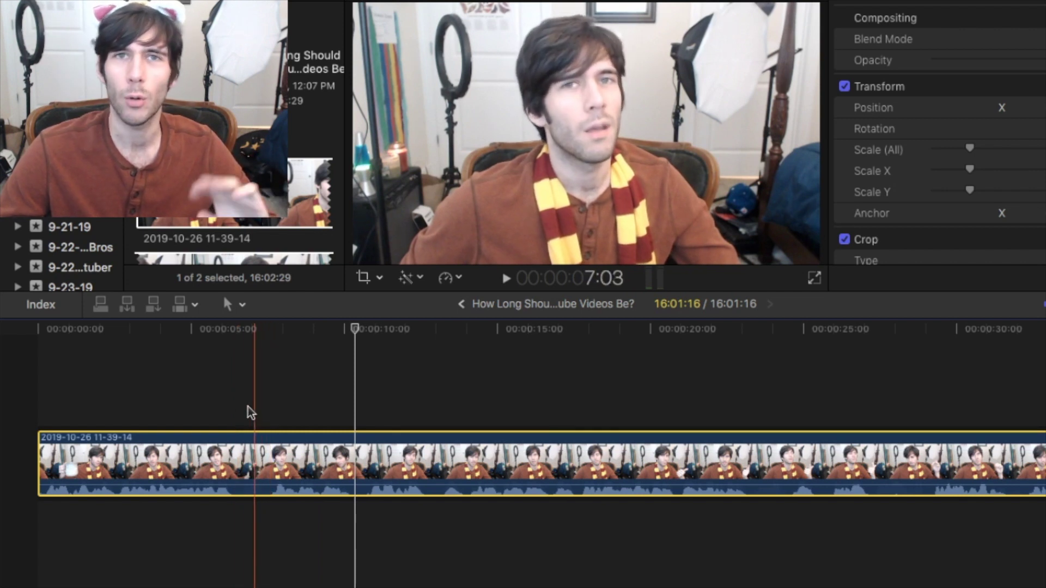
key("space")
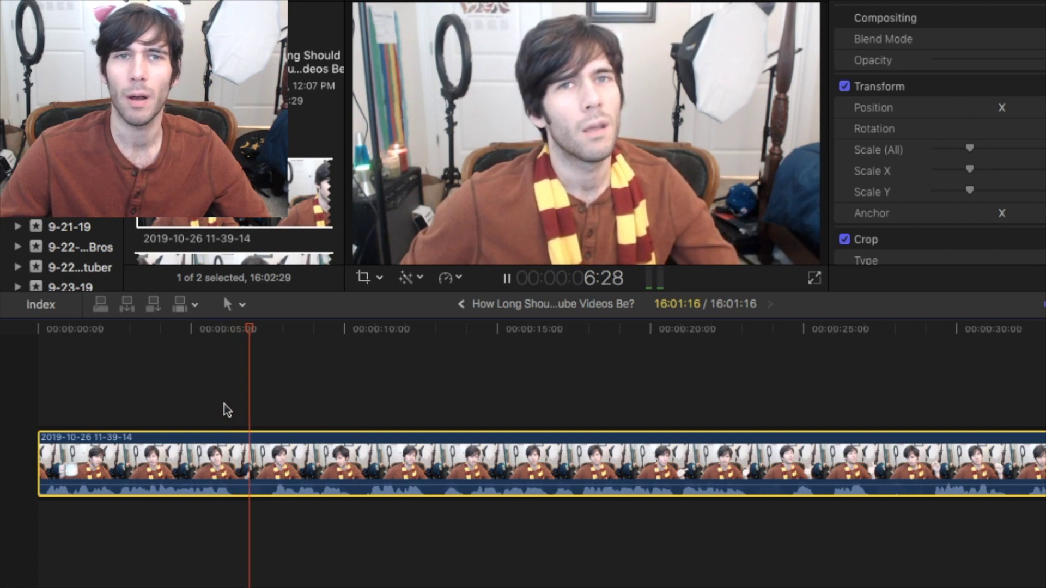
key("super+b")
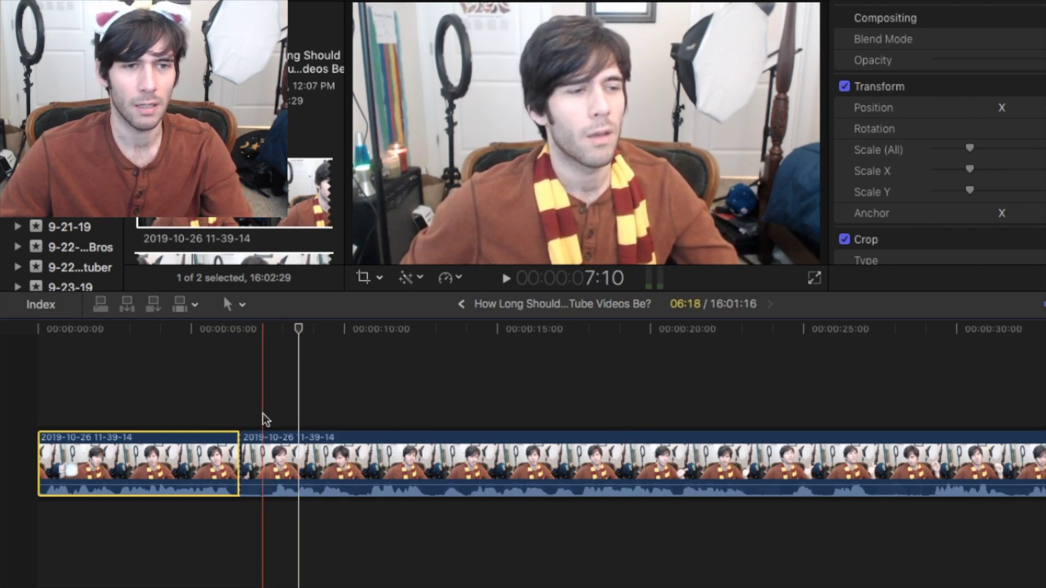
- Trim about three frames off the end of the first piece and trim the second piece's start to 7:16
scroll(237, 416, "up", 3)
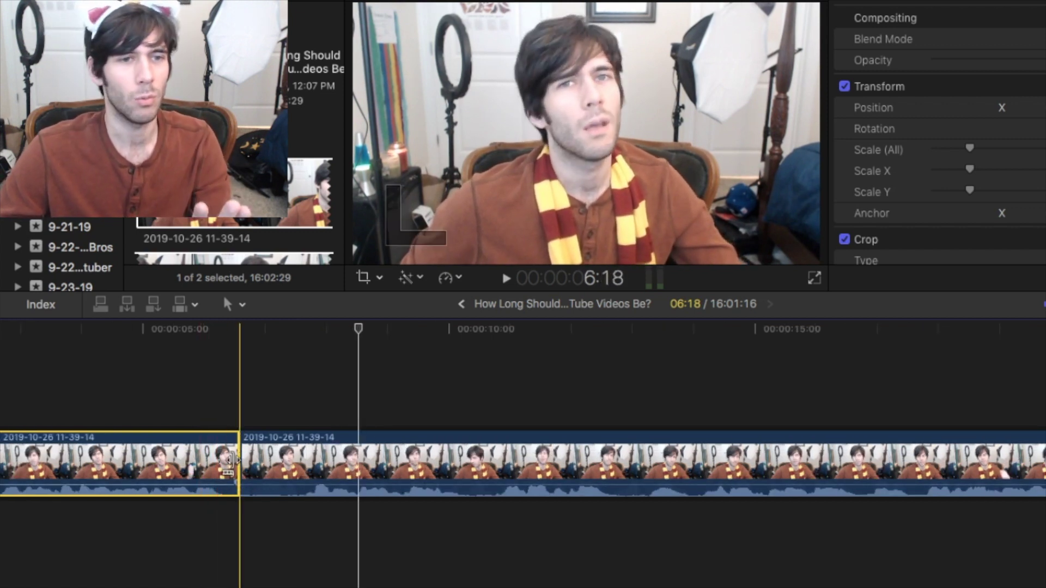
left_click_drag(231, 460, 225, 462)
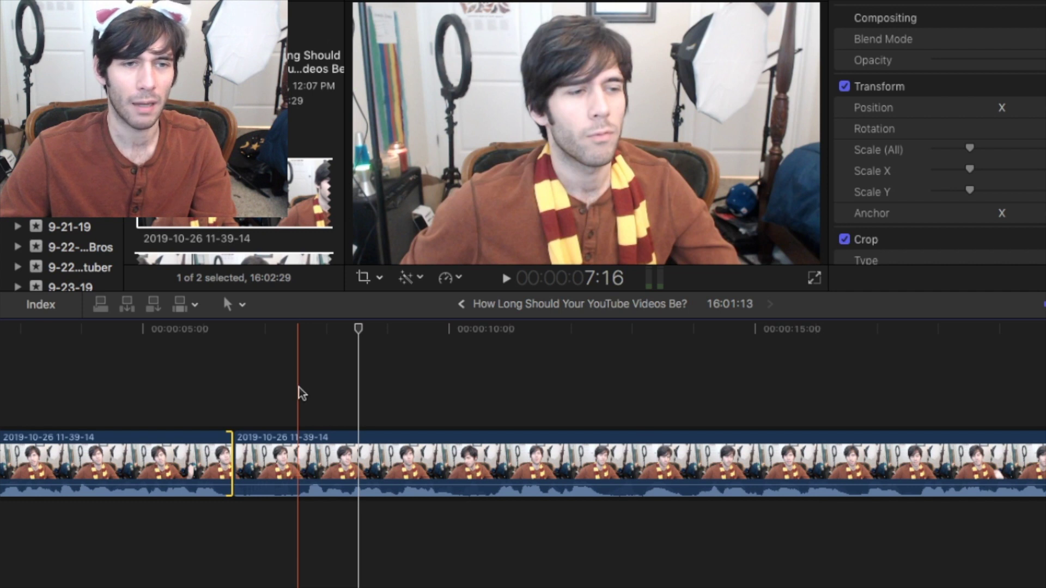
key("Up")
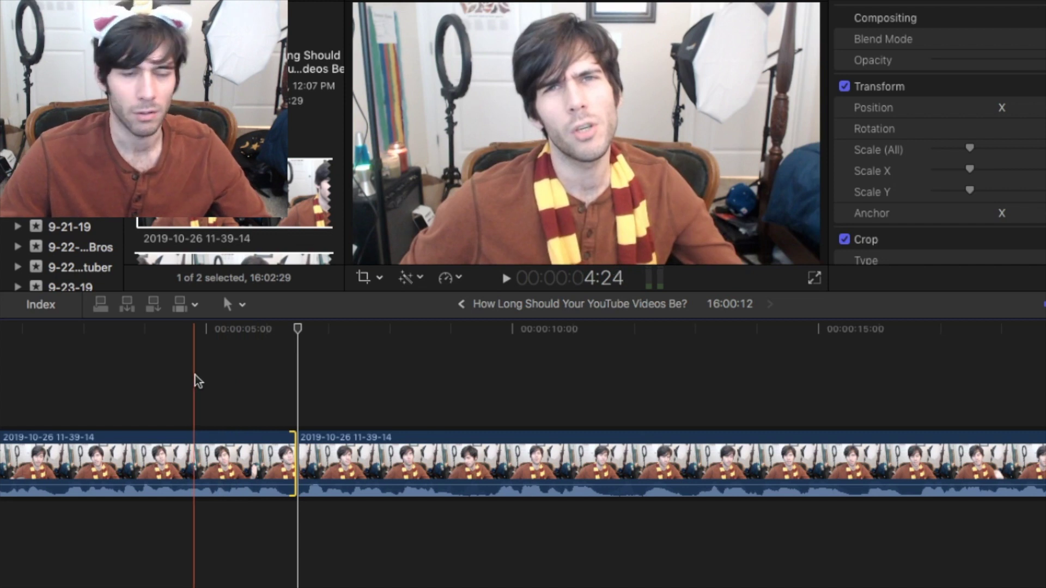
- Play back across the cut between the two pieces and on to about 15 seconds, checking for further pauses
key("space")
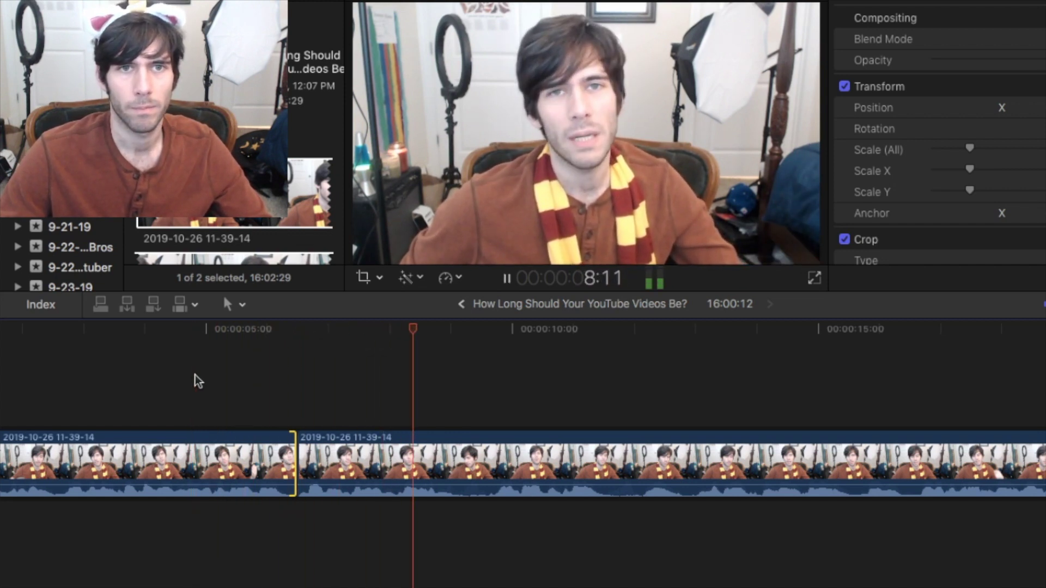
key("space")
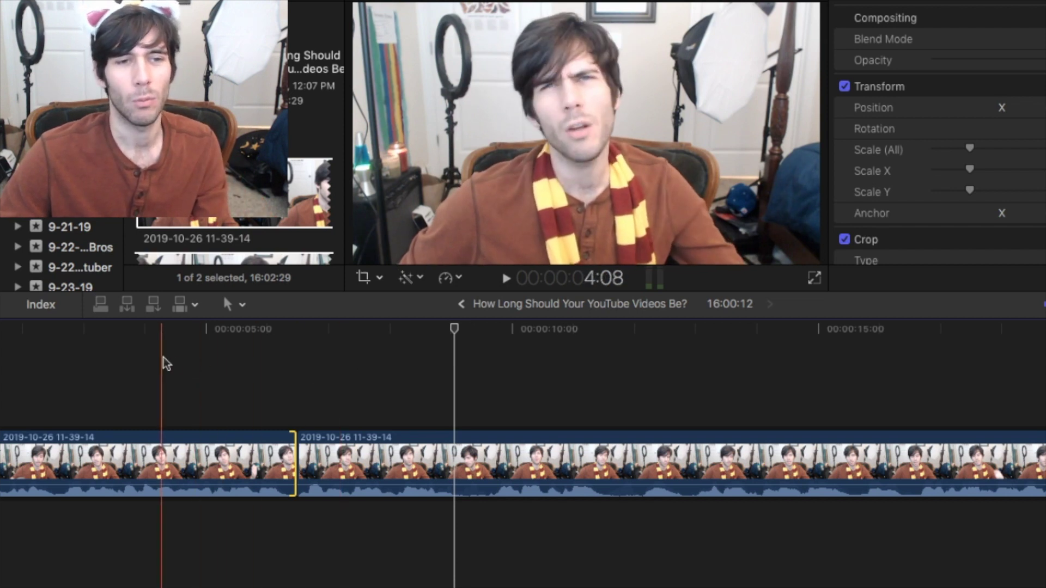
key("space")
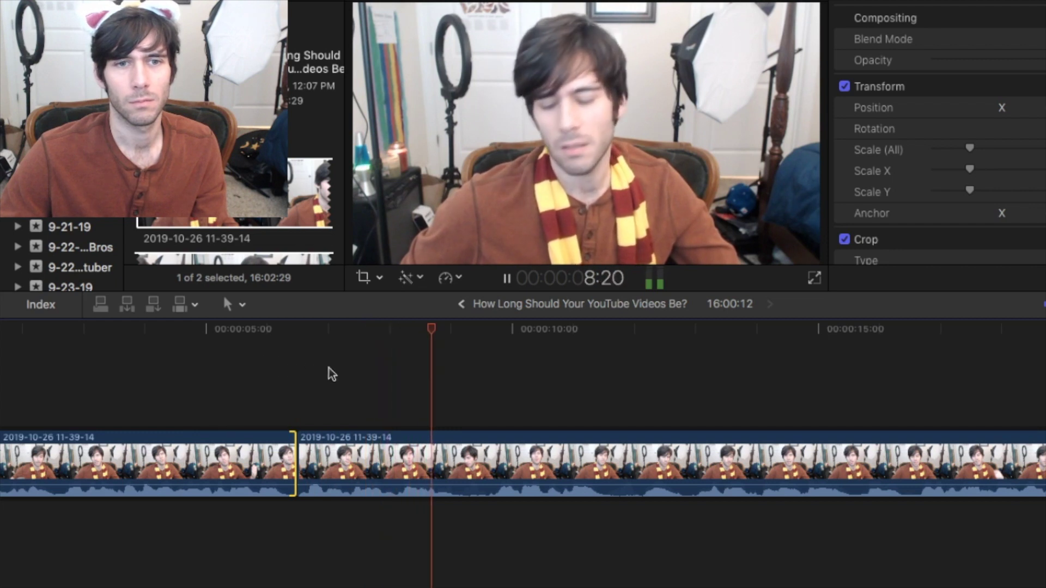
scroll(331, 367, "right", 5)
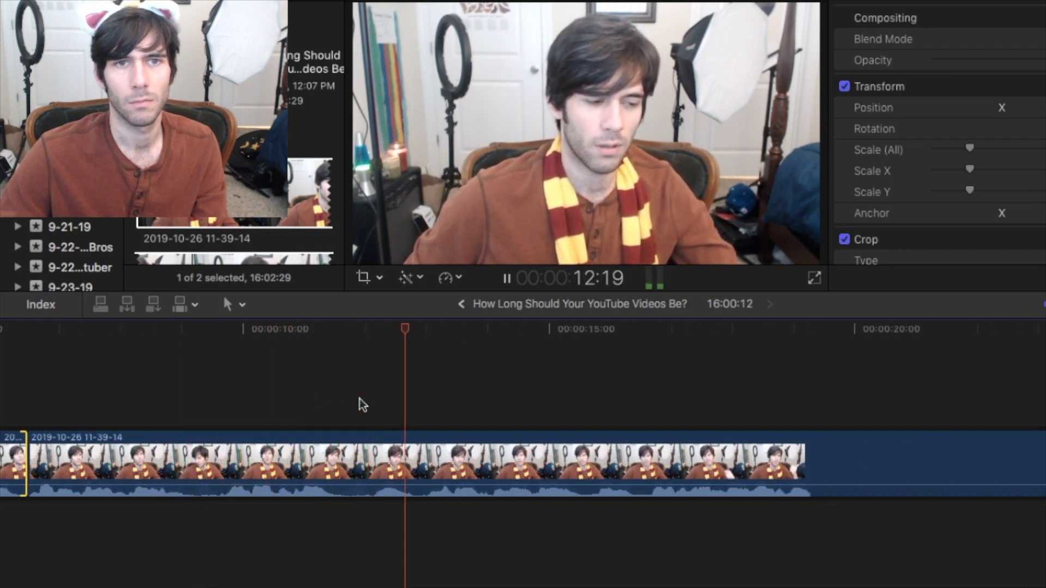
scroll(360, 401, "right", 6)
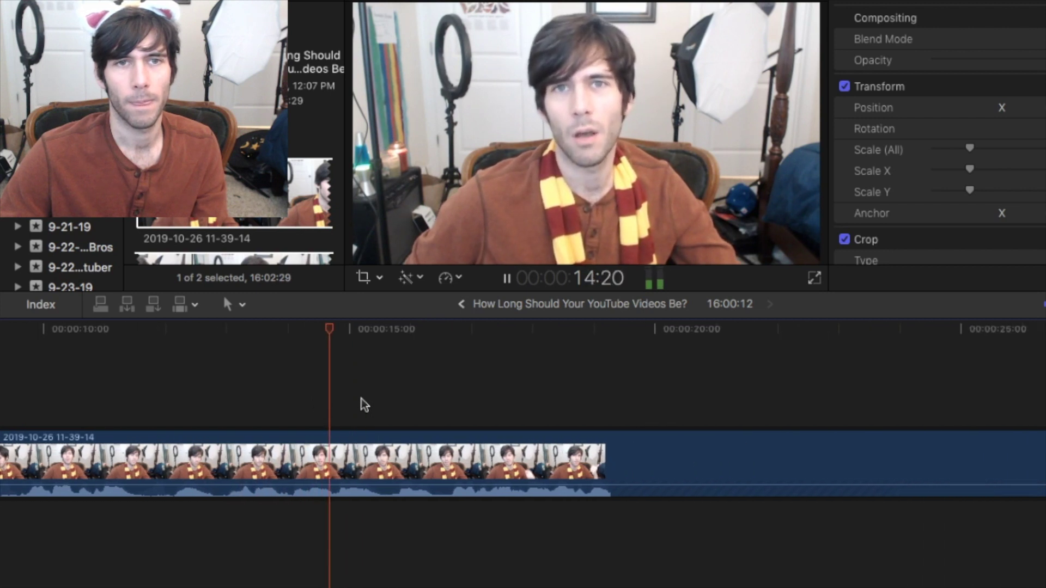
key("space")
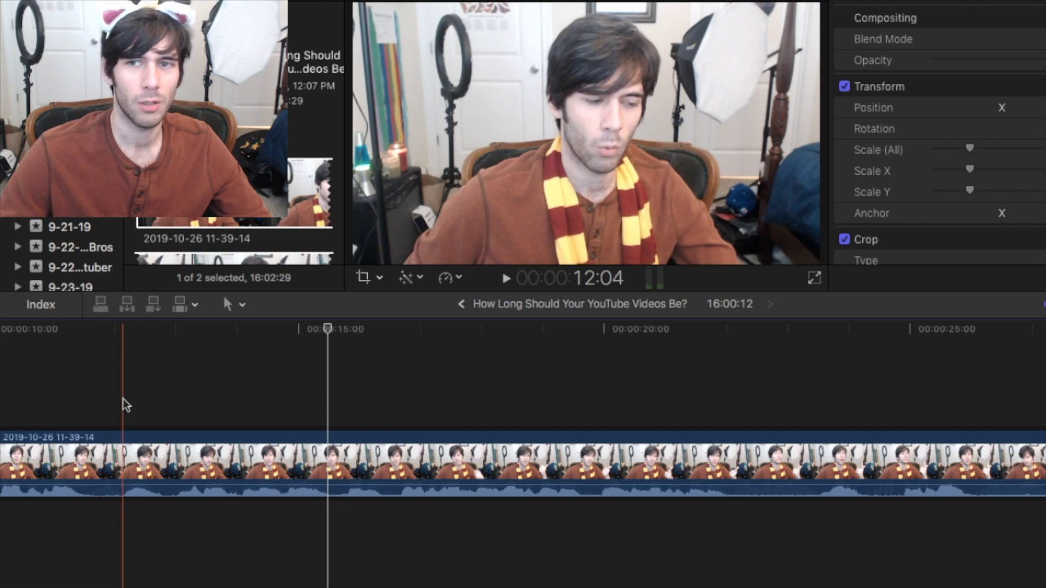
scroll(163, 402, "left", 3)
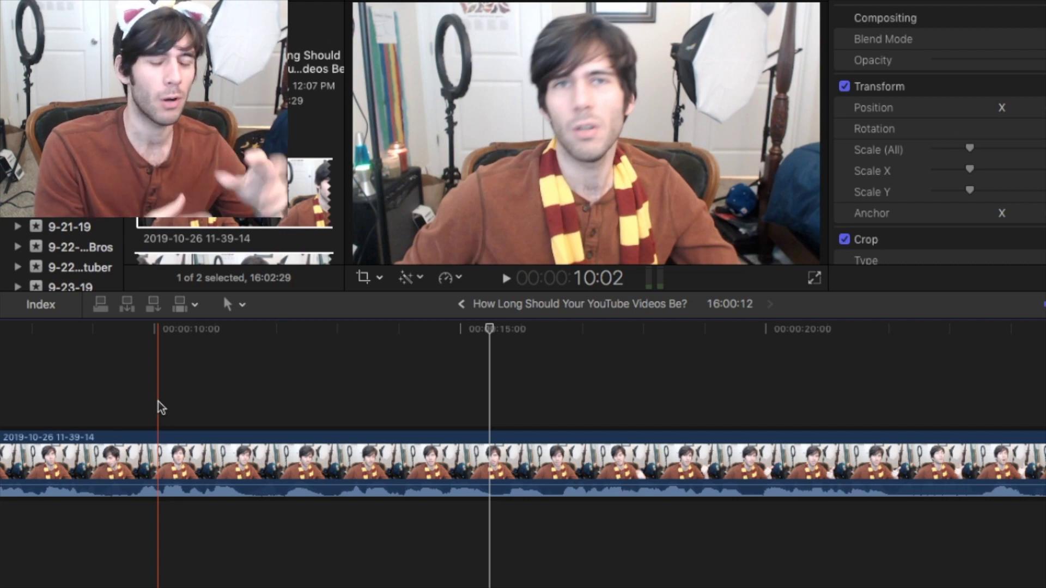
scroll(163, 403, "left", 10)
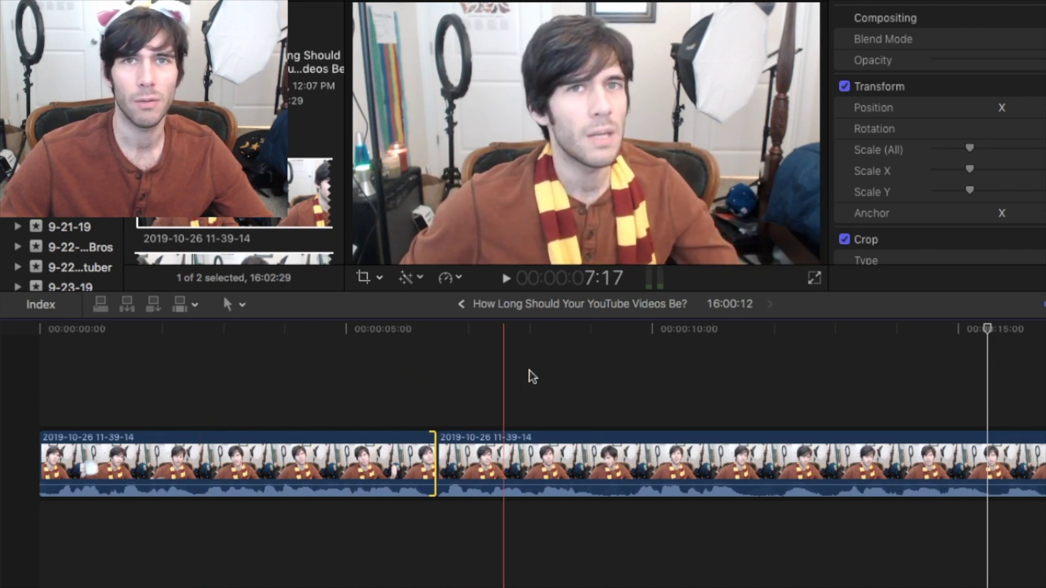
key("space")
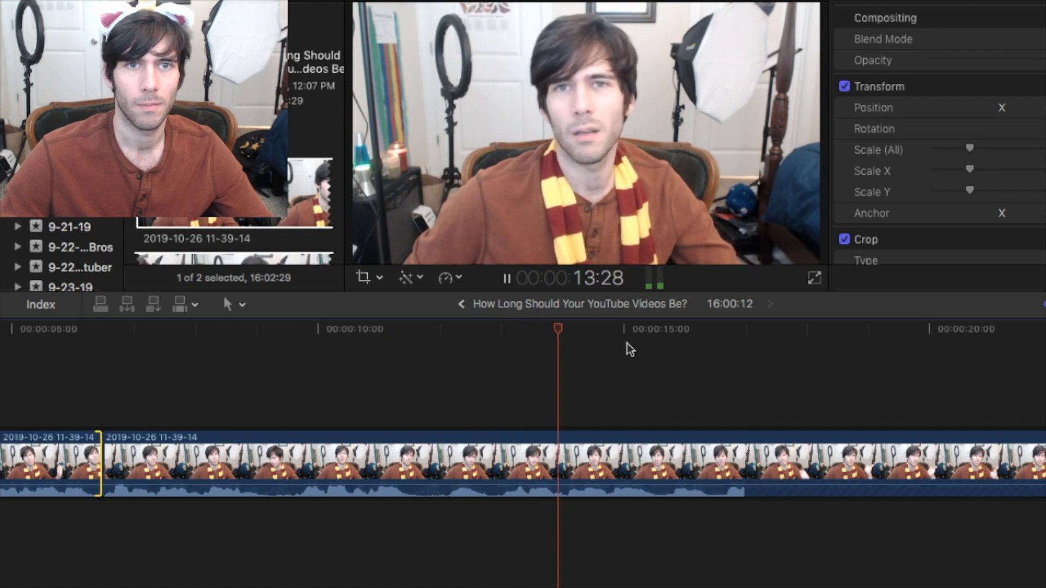
key("space")
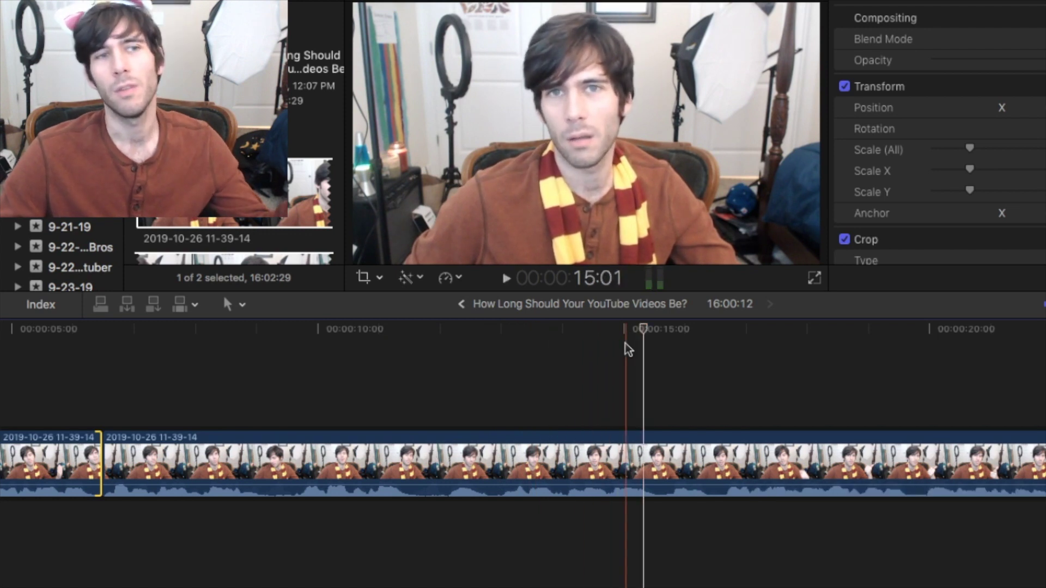
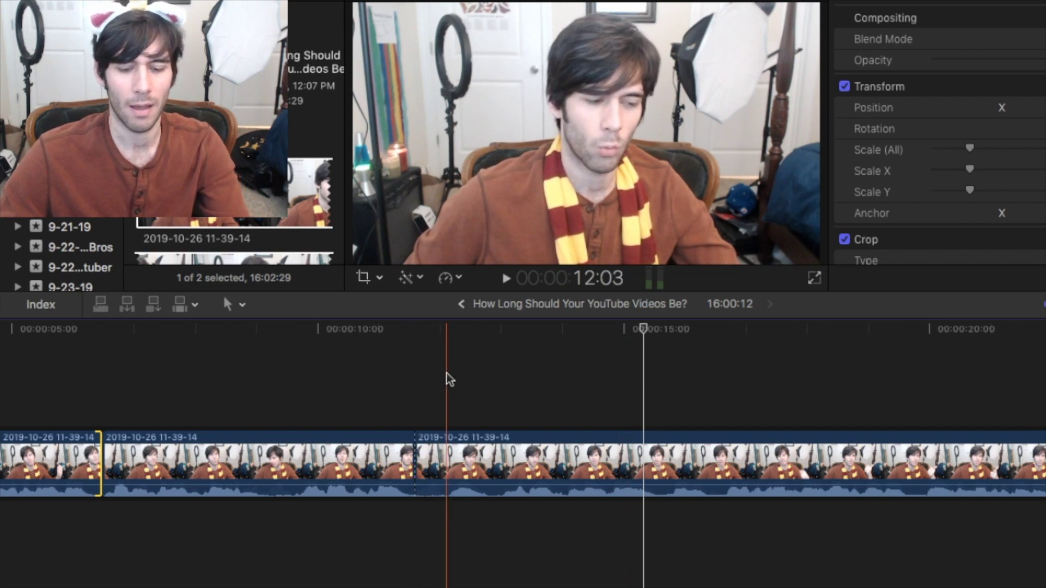
- Try to remove the pause just before 12:03 from the second piece, play the join, and undo the split and trim
key("alt+bracketleft")
key("space")
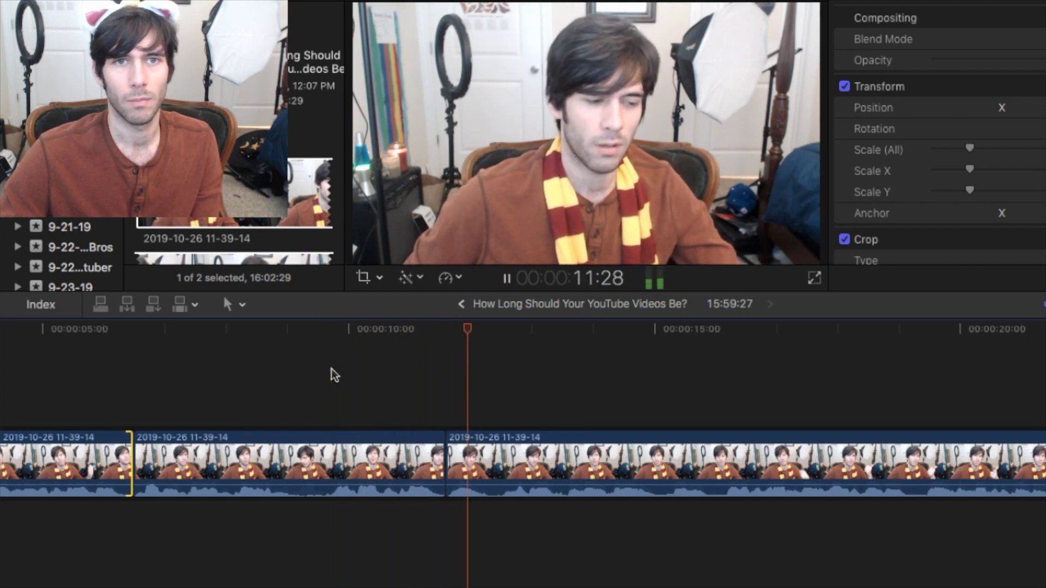
key("space")
key("super+z")
key("super+z")
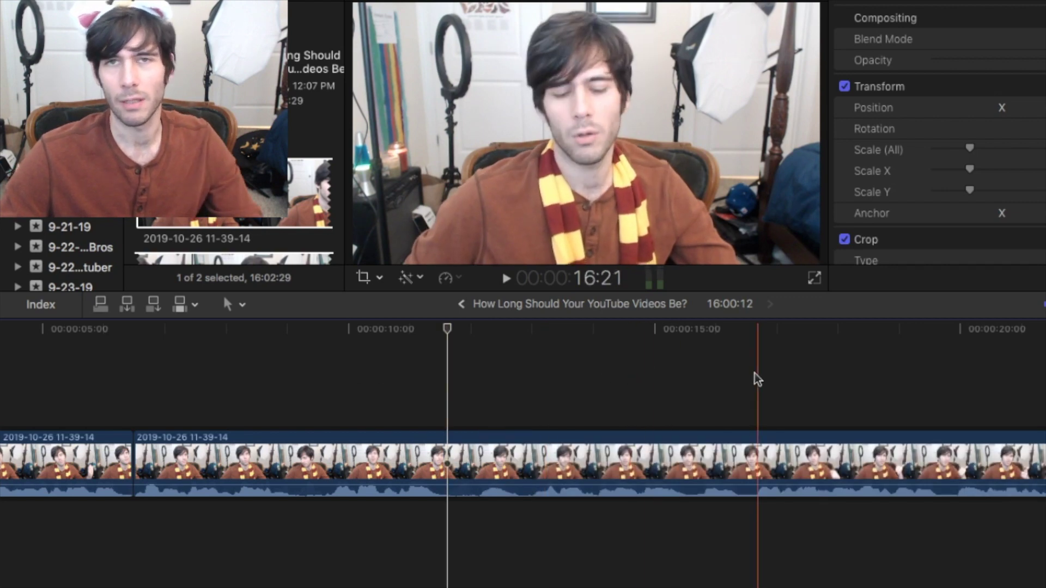
- Play the second piece on to about 29 seconds, replaying from 21:04, to find further pauses and mistakes
scroll(744, 372, "right", 6)
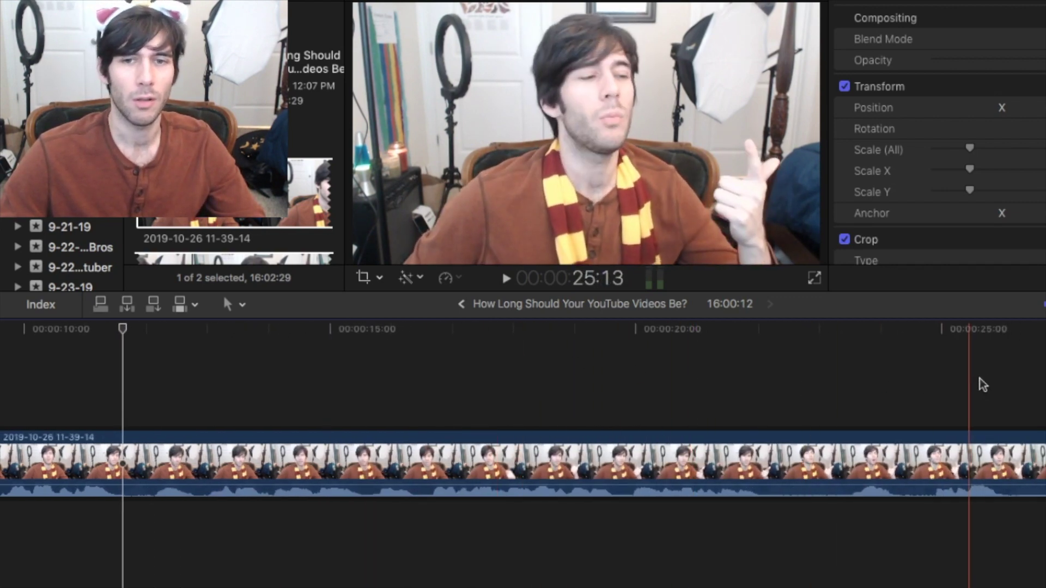
key("space")
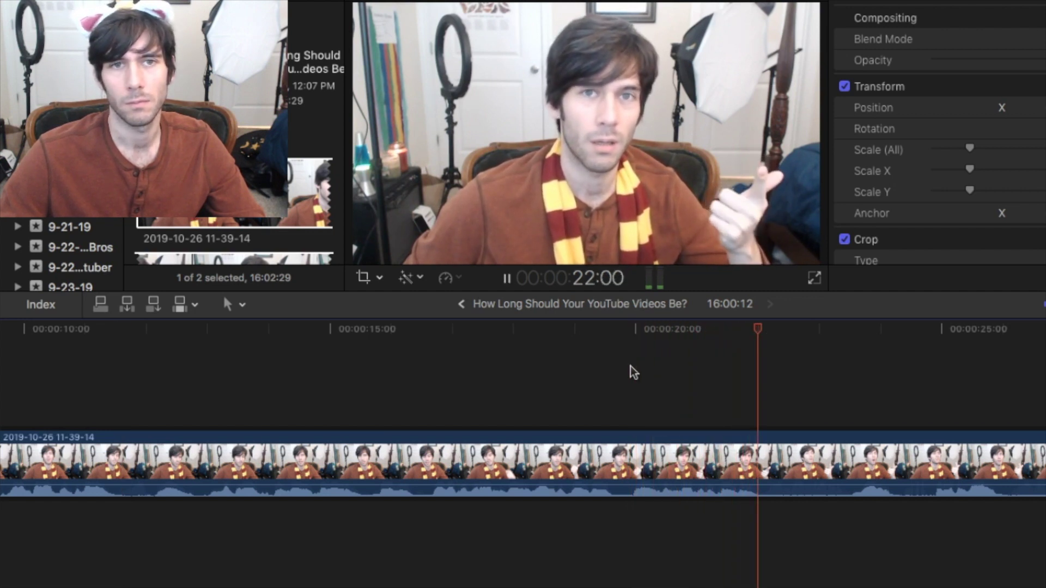
scroll(629, 366, "right", 7)
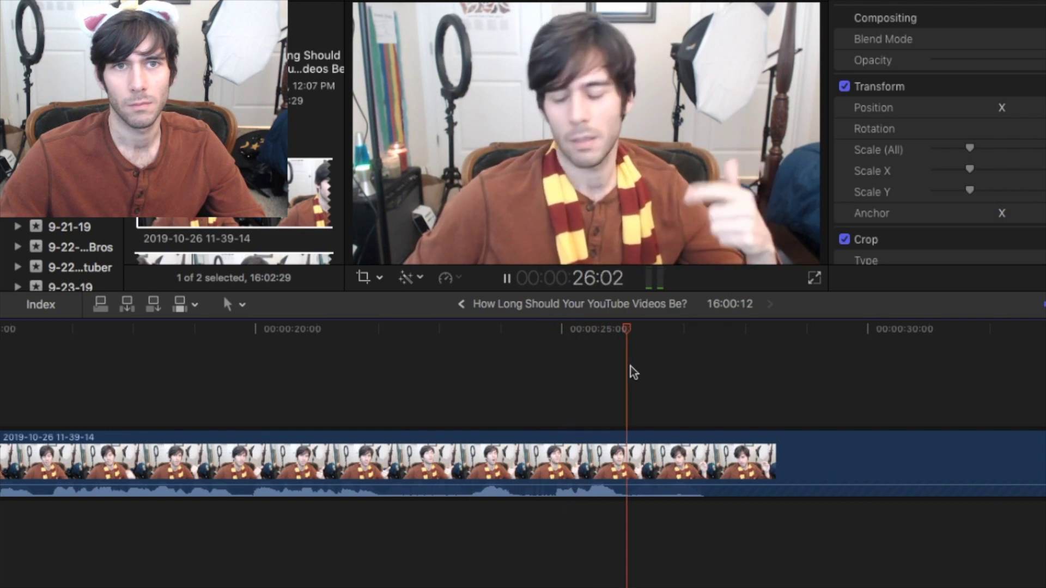
key("space")
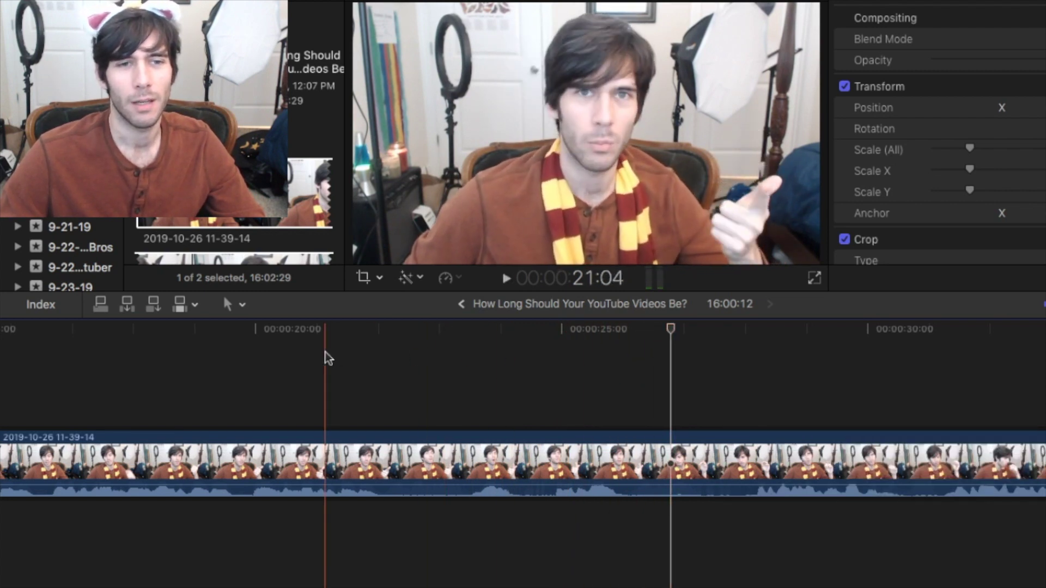
key("space")
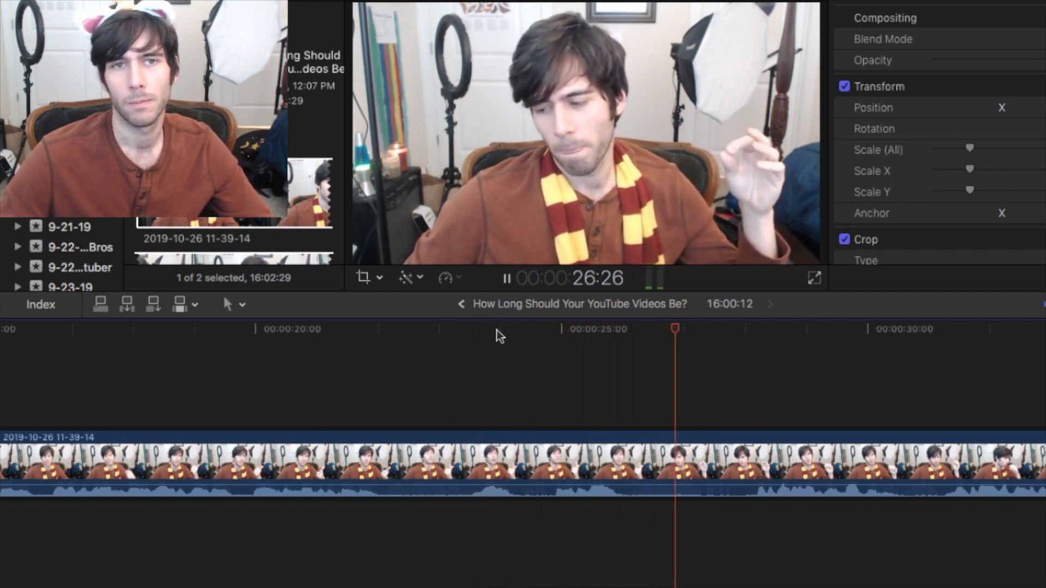
scroll(497, 333, "right", 1)
scroll(497, 333, "right", 5)
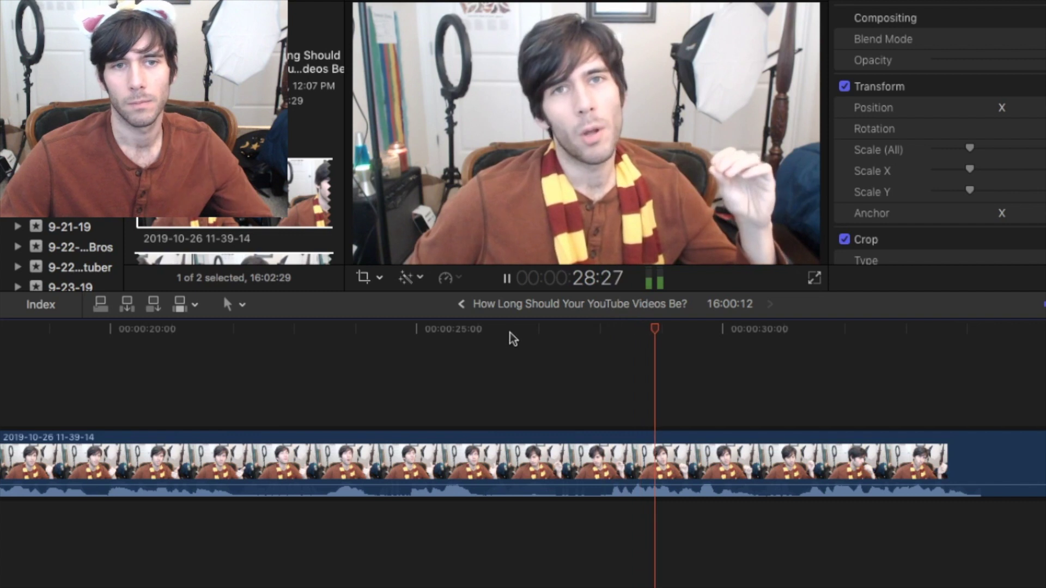
- Split the clip at about 26 seconds, trim the following piece's start to 28:05, and play across the join
key("space")
key("super+b")
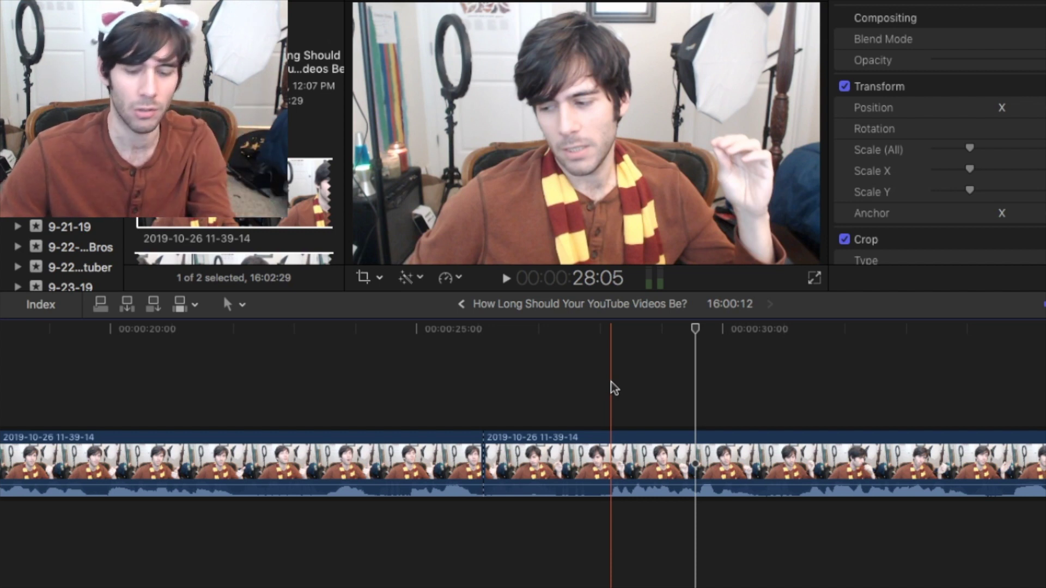
scroll(498, 366, "left", 5)
key("space")
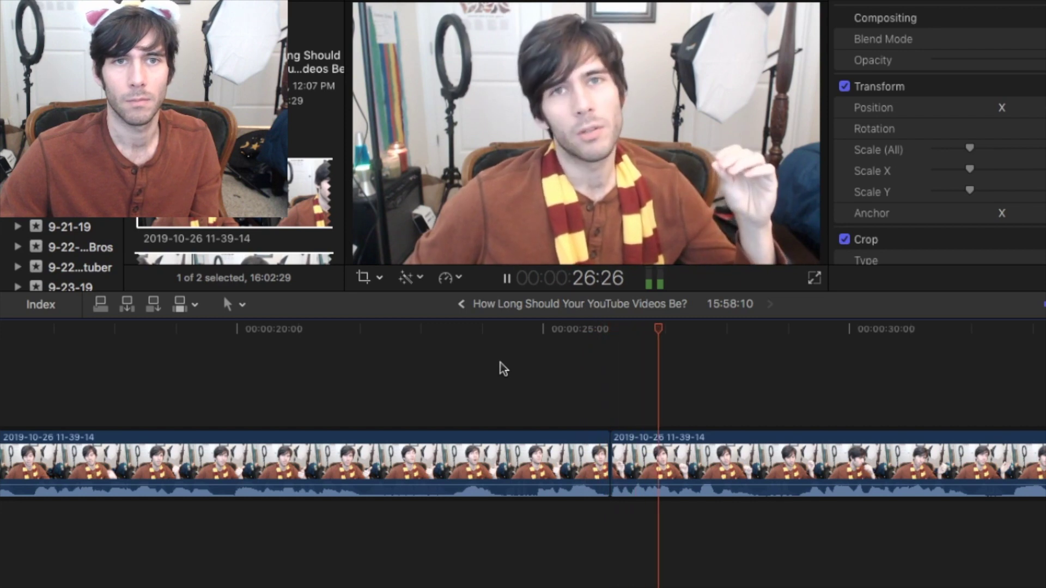
key("space")
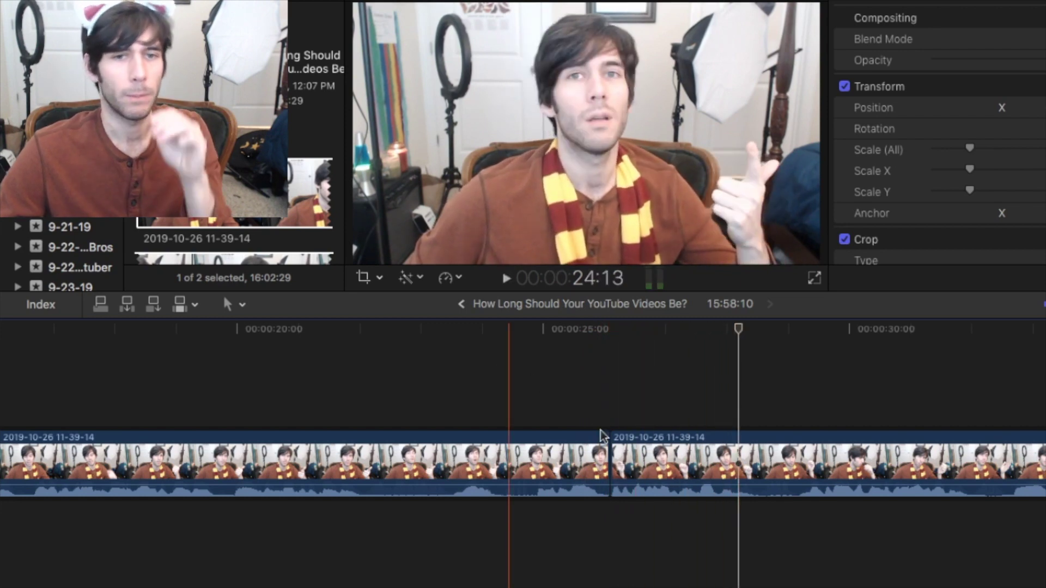
- Extend the start of the piece after the 26-second cut by 16 frames and play across the join
left_click_drag(619, 452, 603, 453)
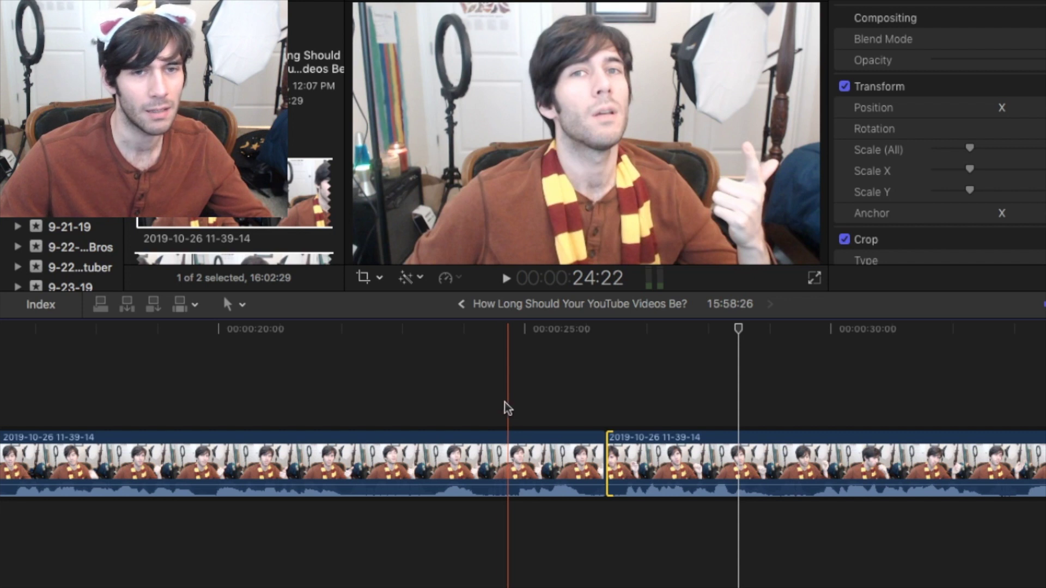
key("space")
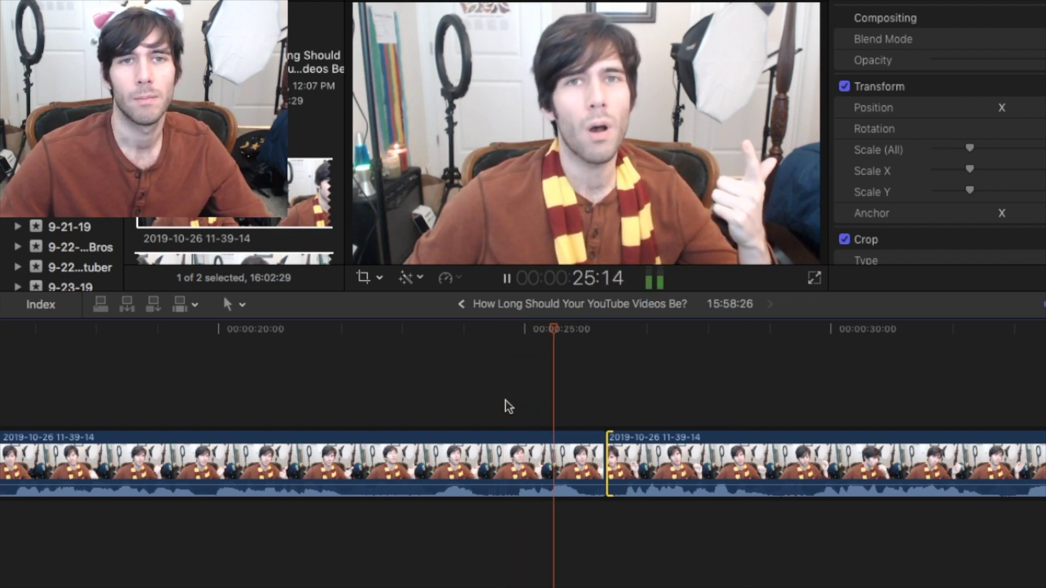
key("space")
key("space")
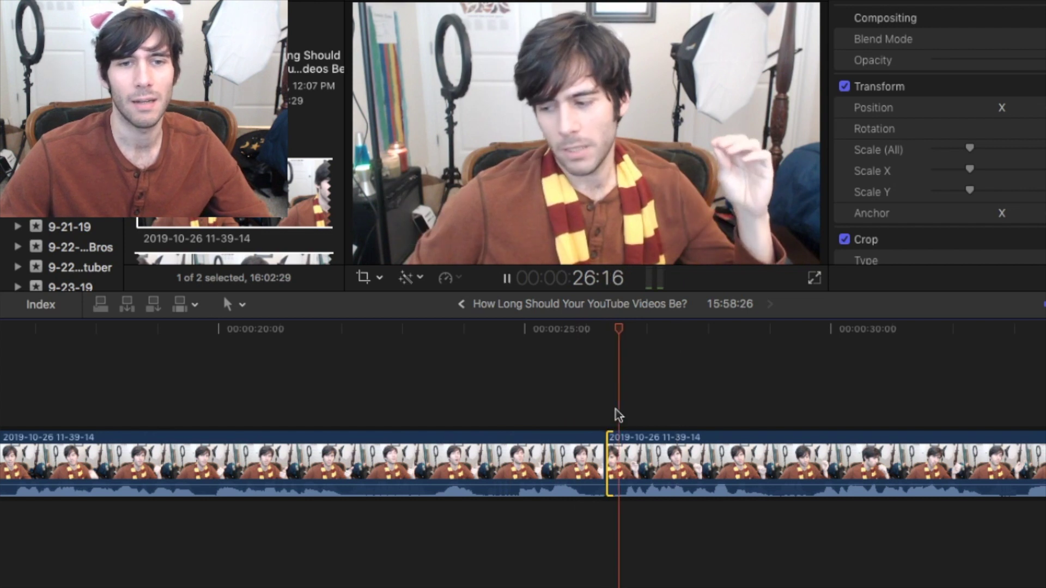
key("space")
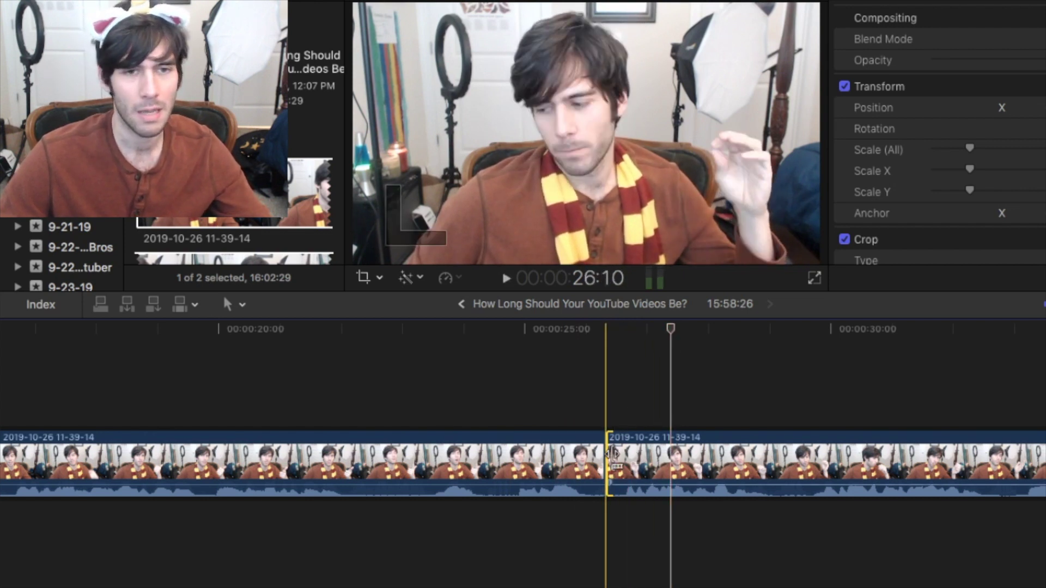
- Trim 16 frames back off the start of the piece after the 26-second cut
key("shift+comma")
key("comma")
key("comma")
key("comma")
key("comma")
key("comma")
key("comma")
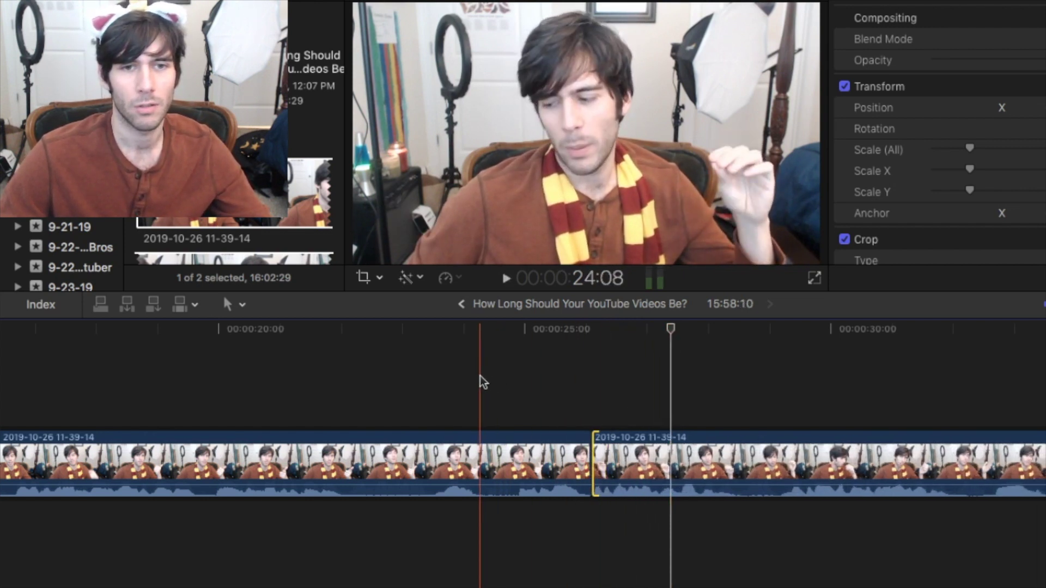
- Play across the 26-second join, try adjusting the end of the piece before it, and undo that change
key("space")
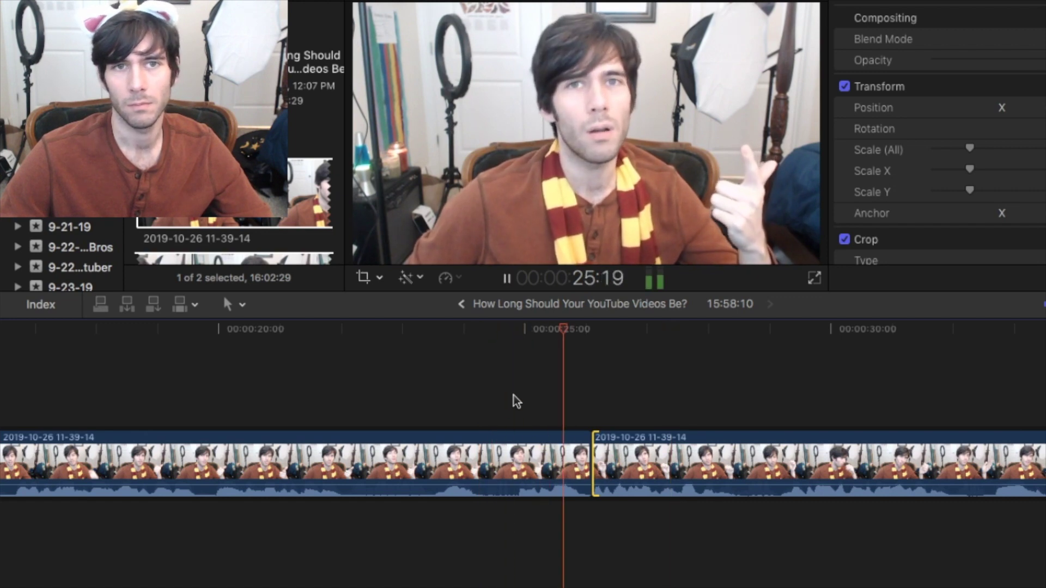
left_click_drag(594, 458, 601, 455)
key("space")
key("space")
key("super+z")
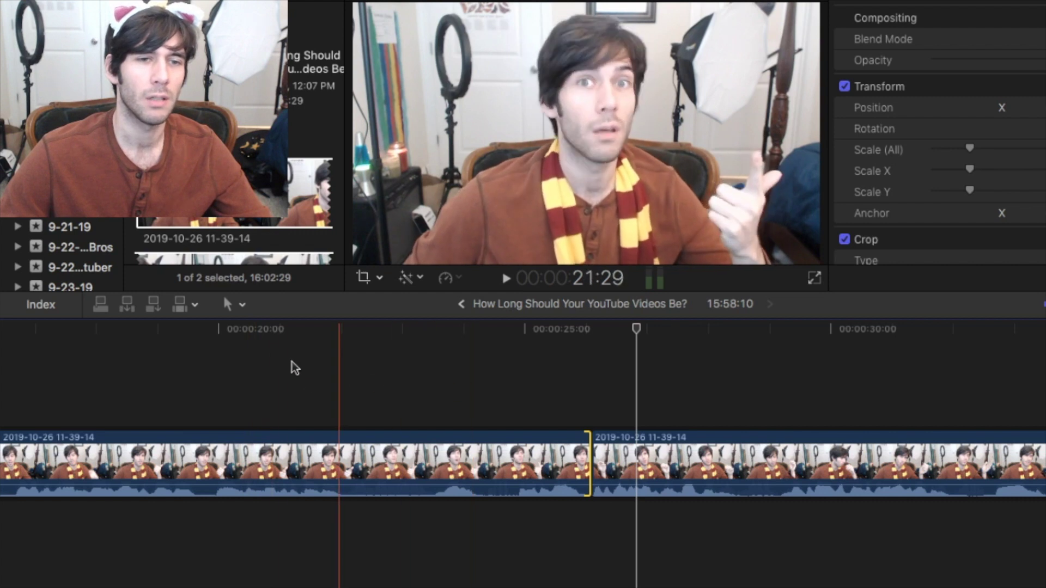
- Try splitting the clip at 23:02, trimming the following piece's start to 24:26, and playing across the join
key("space")
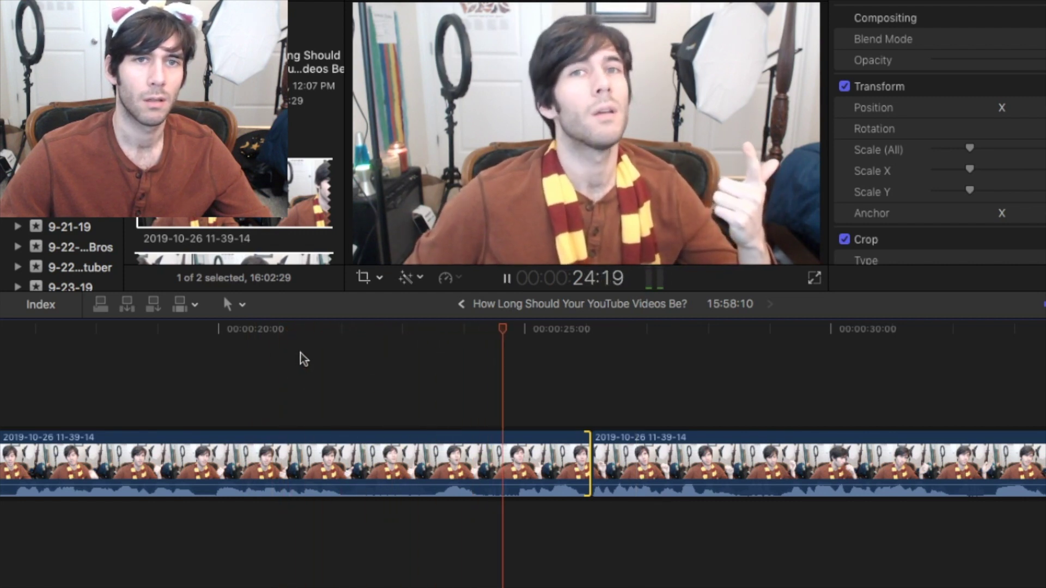
key("space")
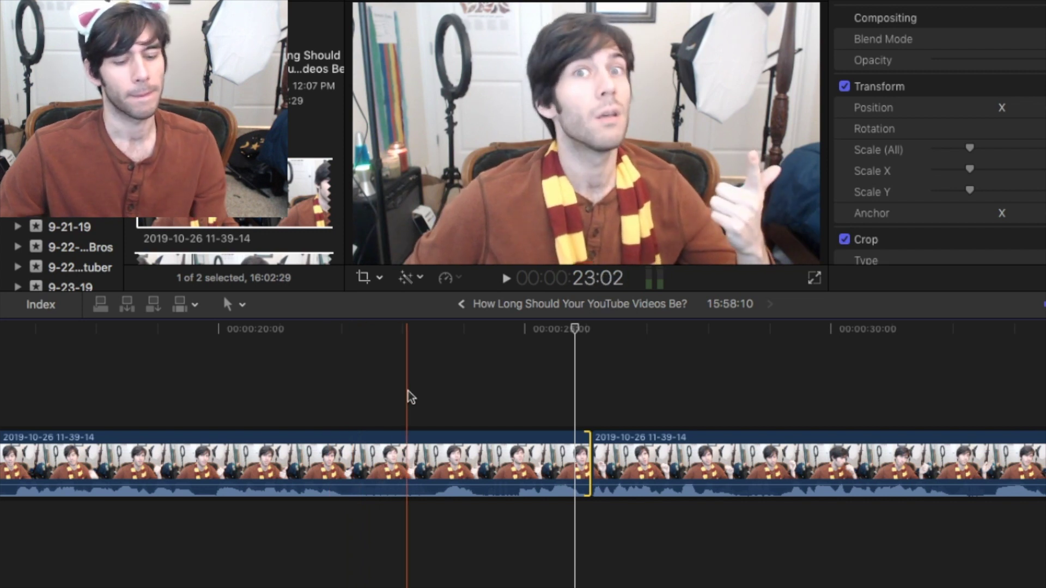
key("super+b")
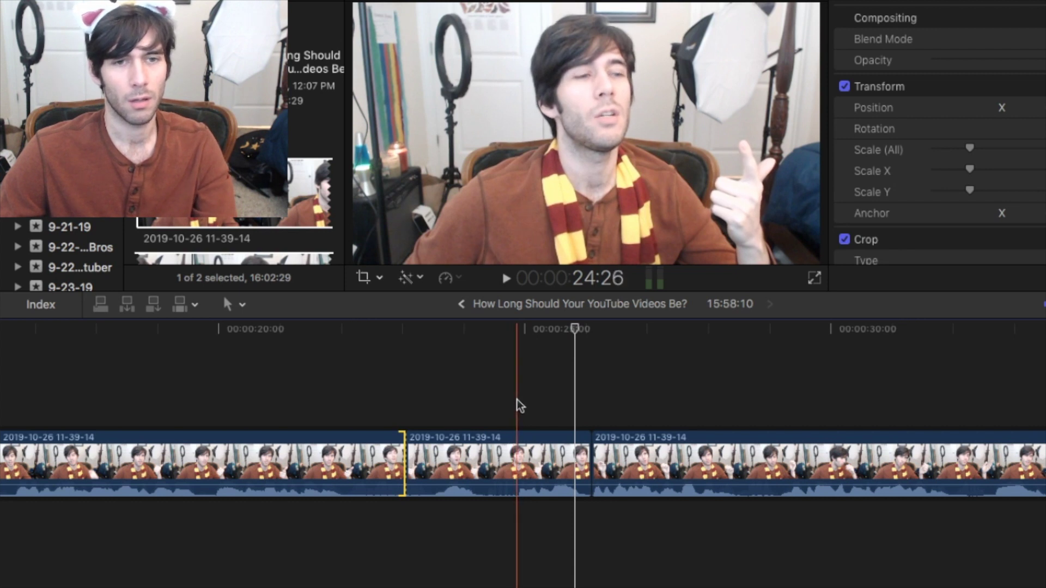
key("alt+bracketleft")
key("space")
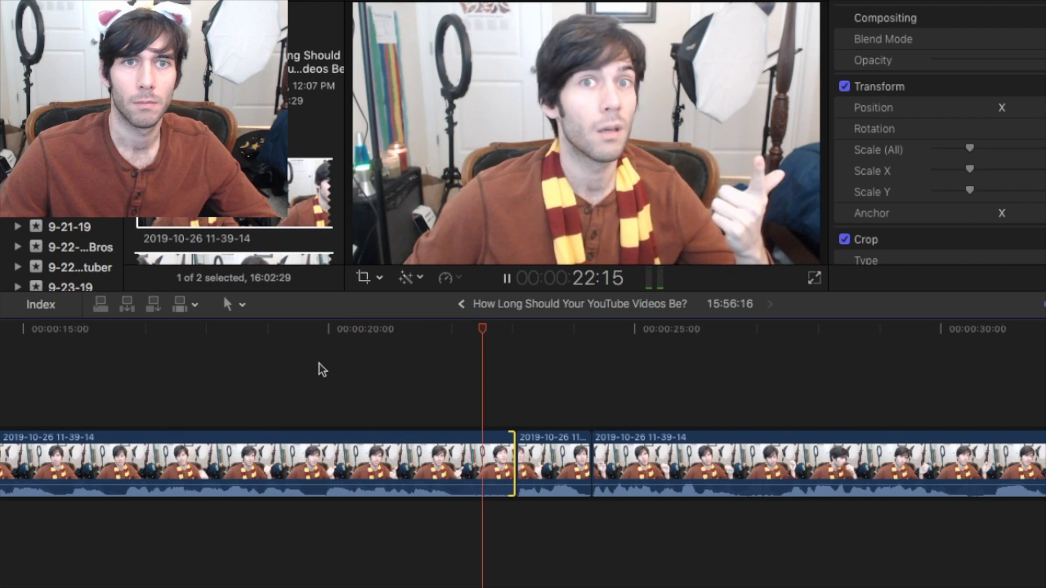
key("space")
- Undo the split and trim at 23:02, keeping the trimmed cut at about 26 seconds
key("ctrl+z")
key("ctrl+z")
key("ctrl+z")
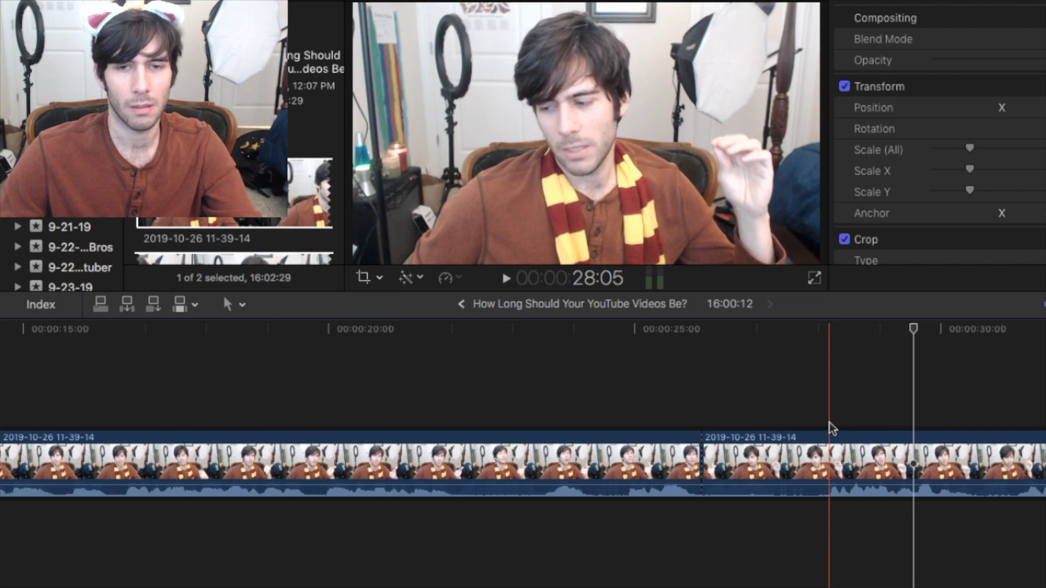
key("ctrl+shift+z")
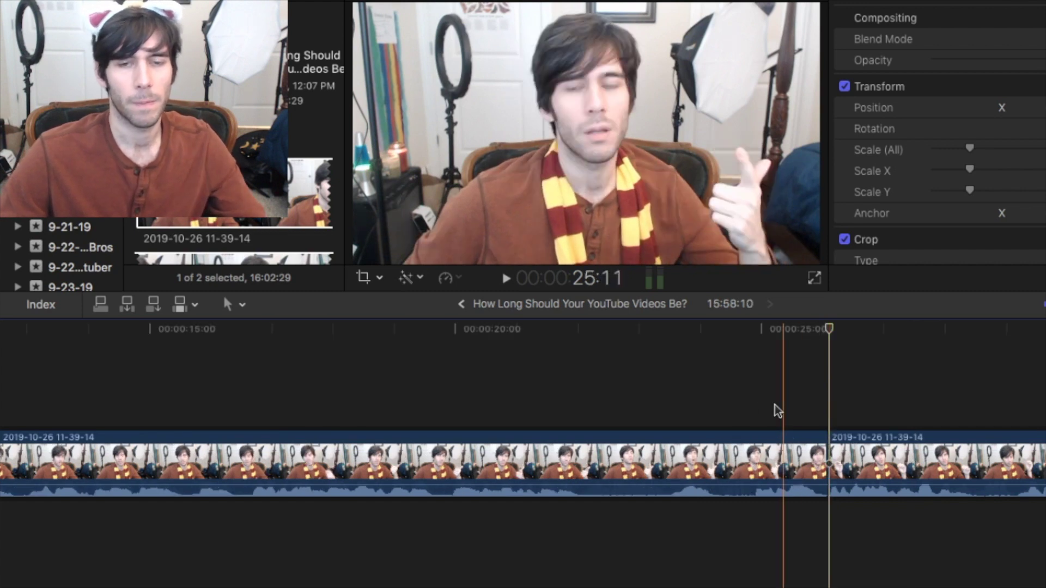
- Play on to about 30 seconds, split the clip at 28:15, and trim the following piece's start to 29:04
key("space")
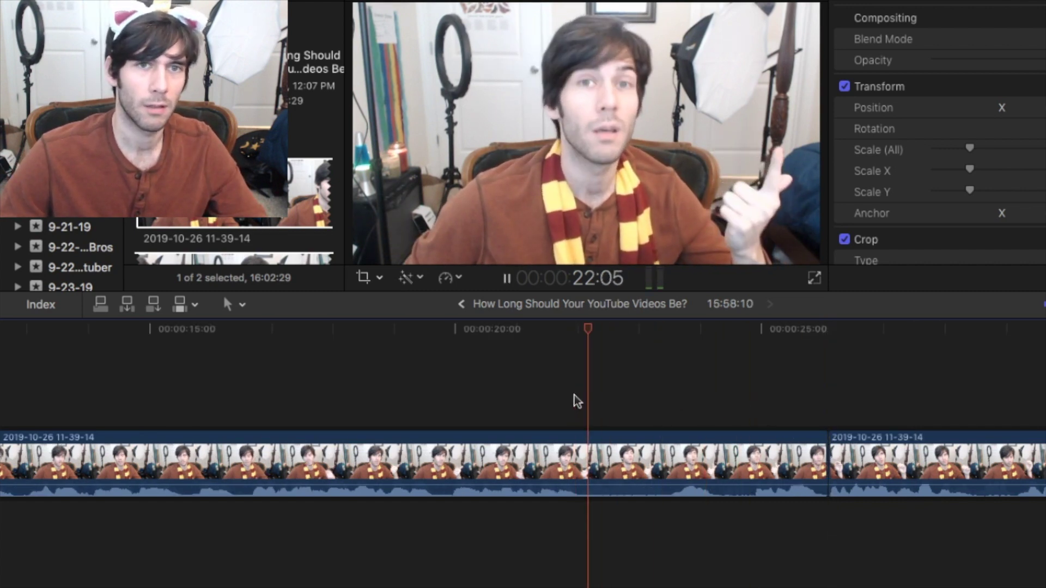
scroll(599, 384, "right", 5)
scroll(522, 384, "right", 5)
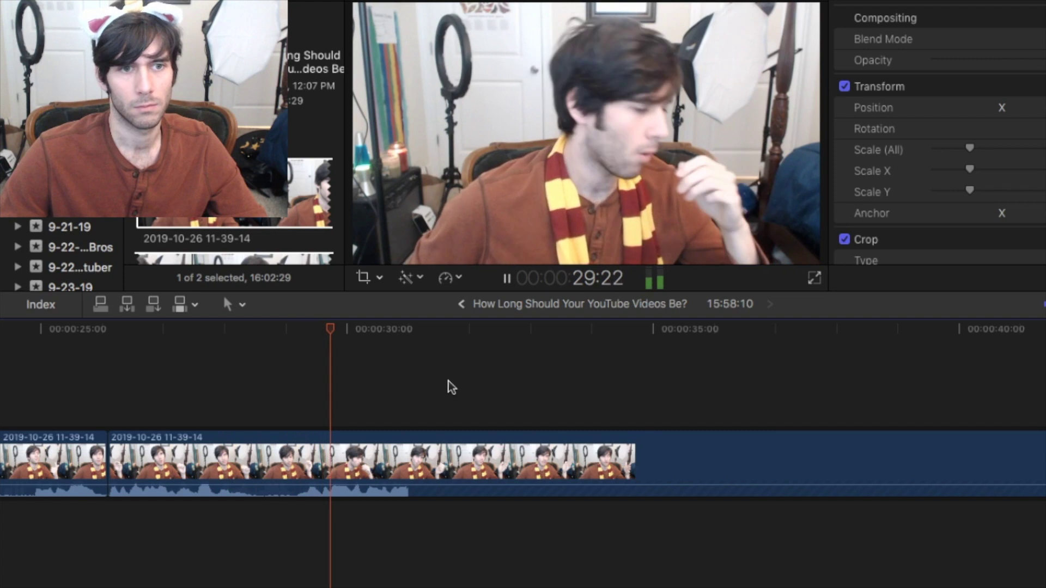
key("space")
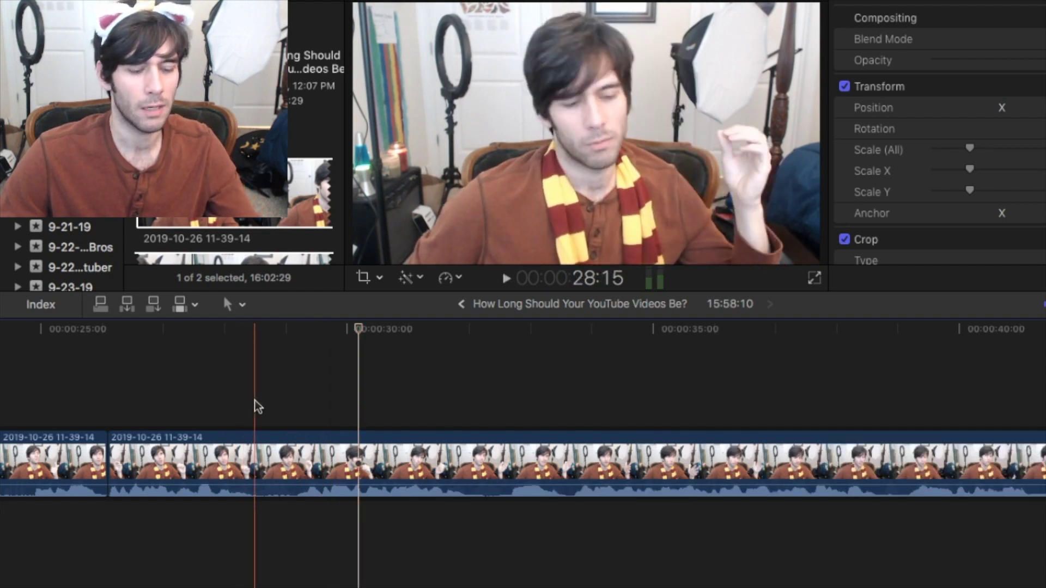
key("super+b")
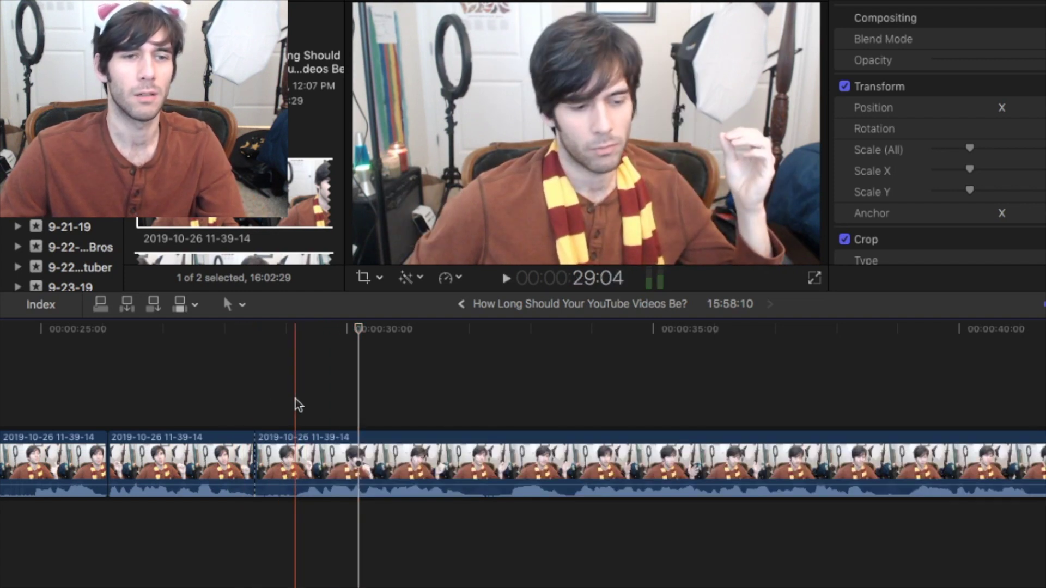
key("alt+bracketleft")
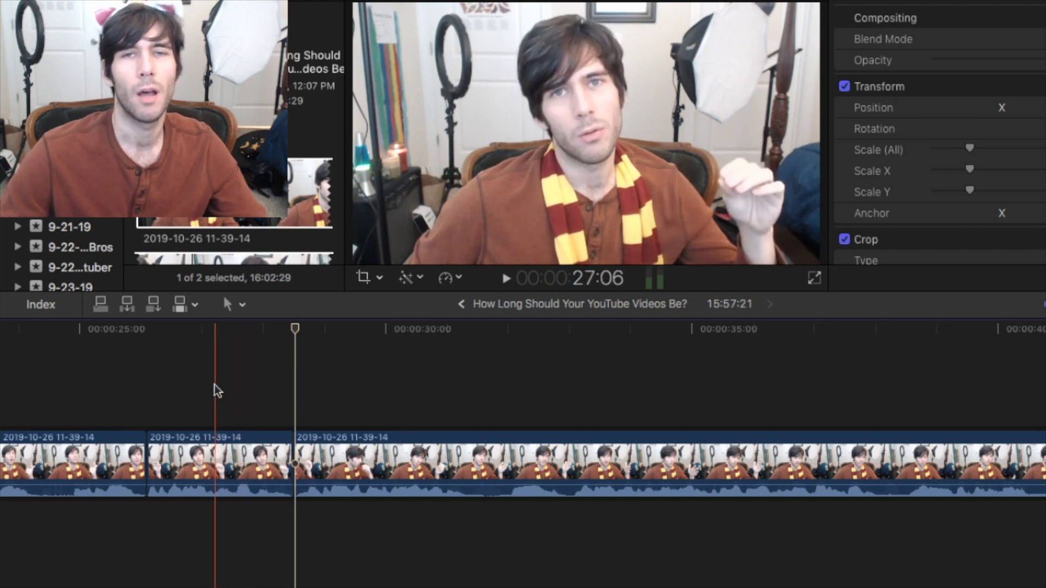
- Play across the 28:15 cut to about 35 seconds and replay from 31:22 to find the next pause
key("space")
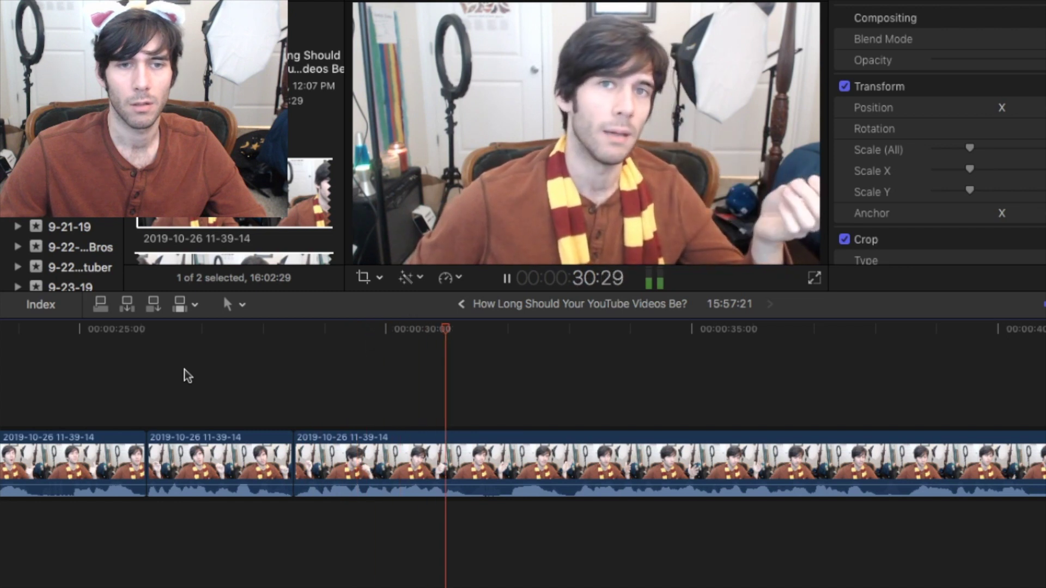
scroll(303, 389, "right", 3)
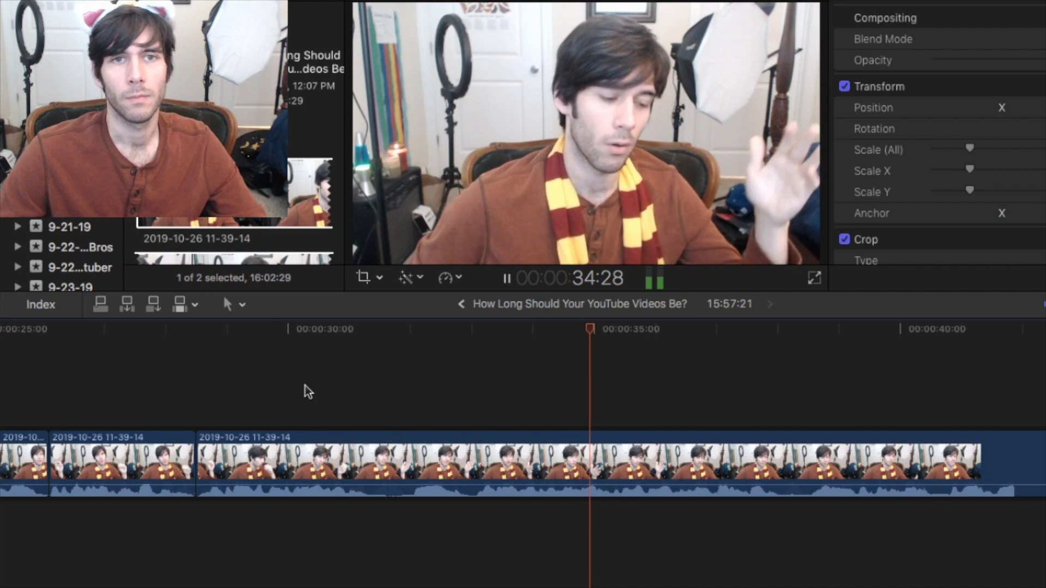
key("space")
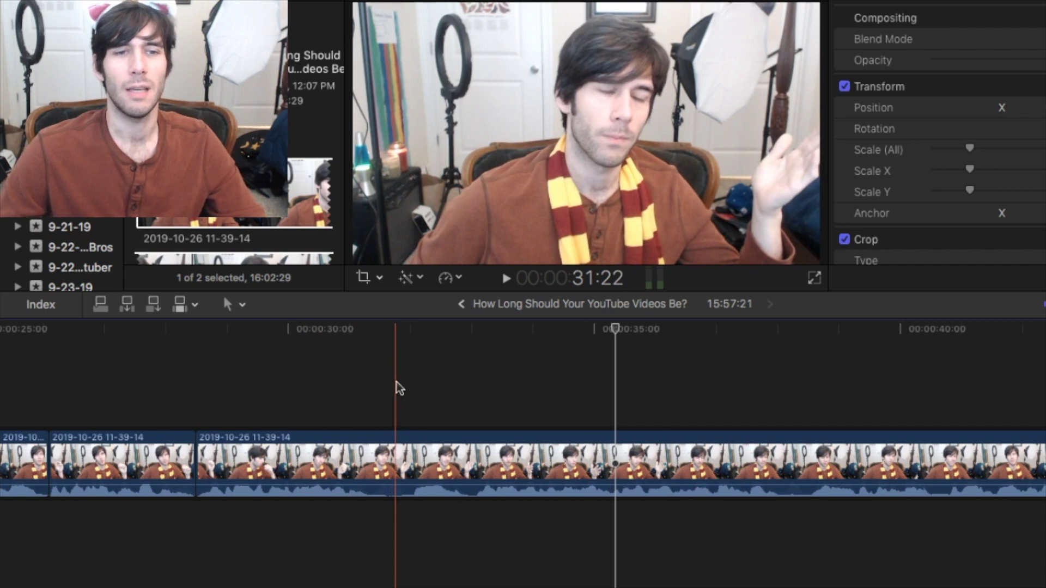
key("space")
key("space")
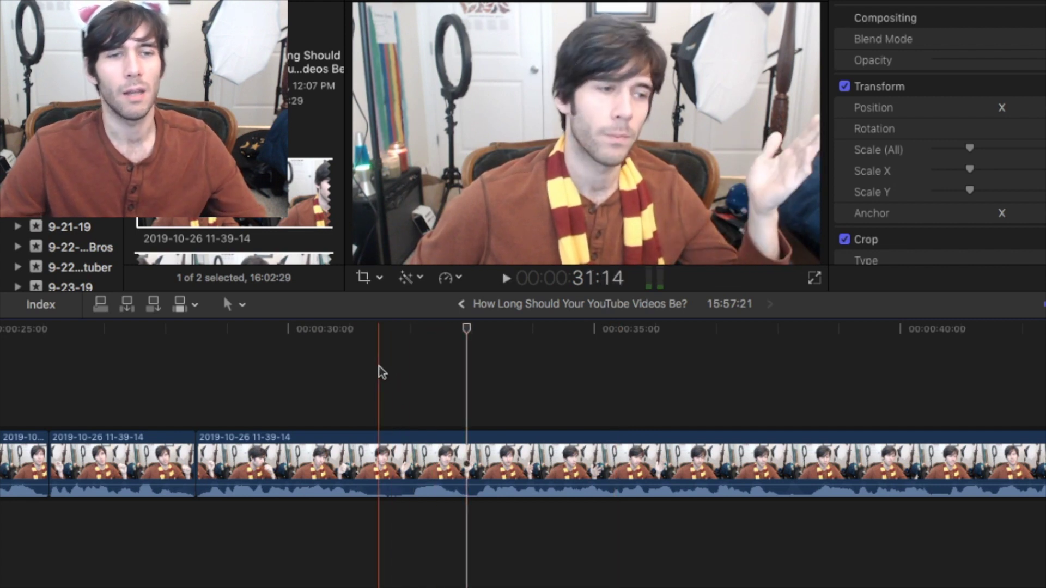
- Split the clip at 31:12, trim the following piece's start to 33:01, and play back the result
left_click(391, 392)
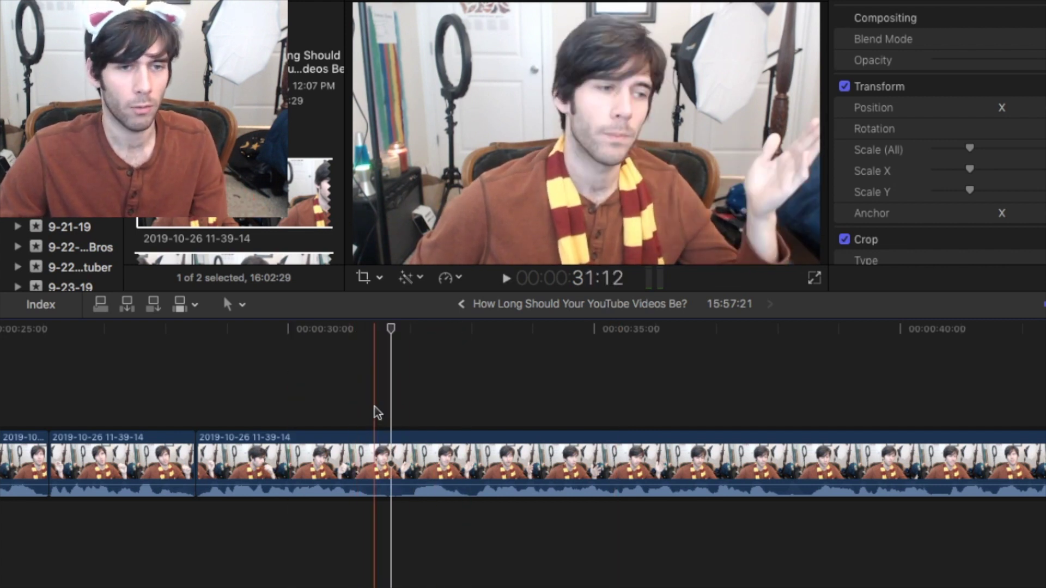
key("super+b")
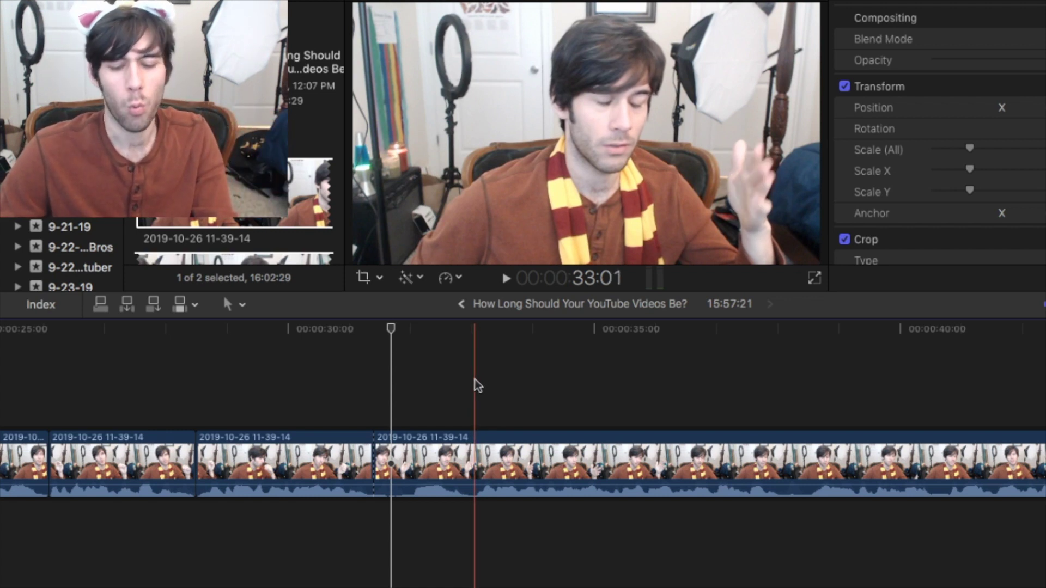
key("alt+bracketleft")
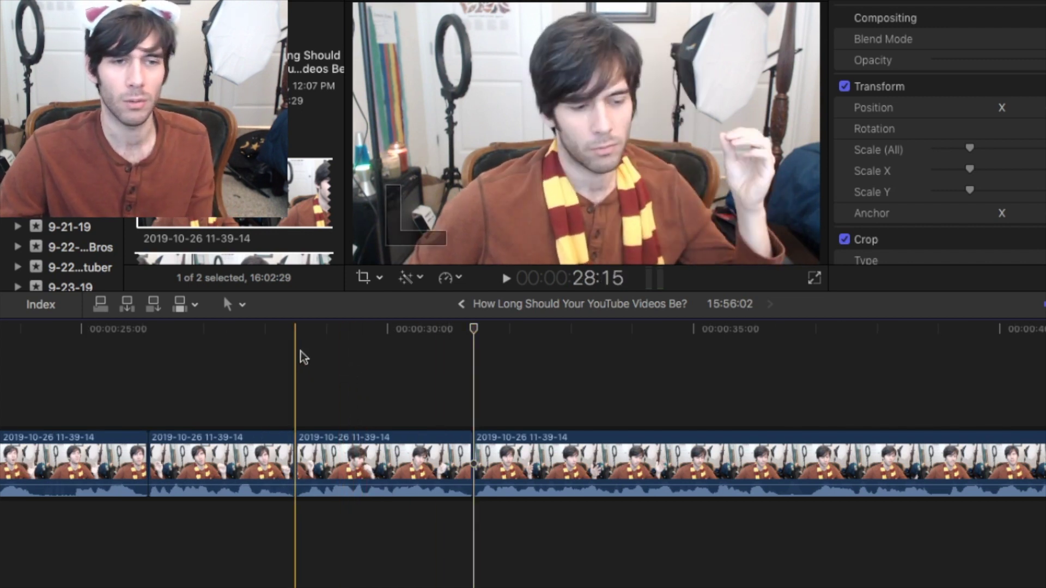
key("space")
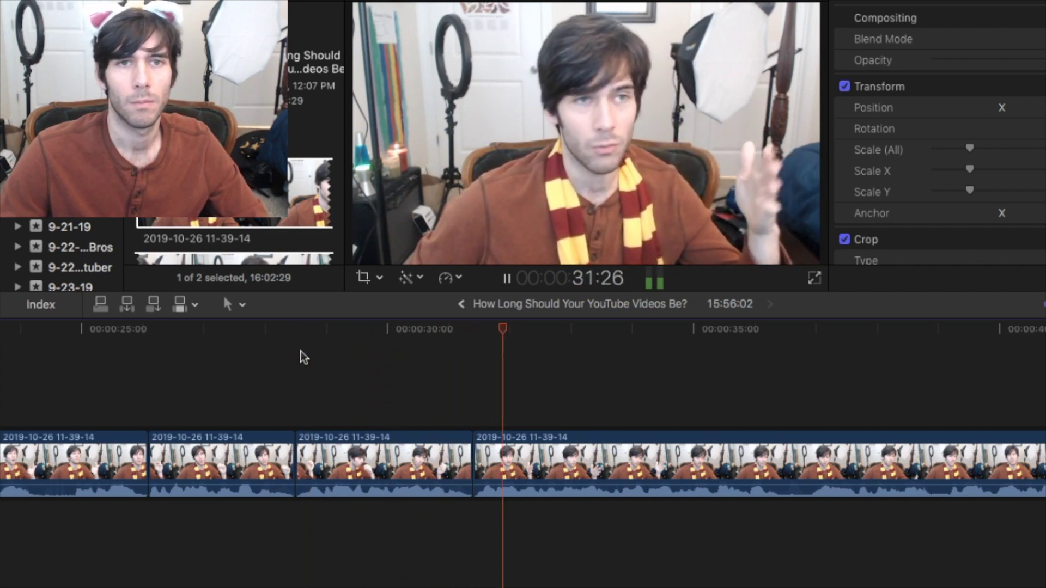
- Split the clip at 48:01, trim the following piece's start to 48:26, and play back across the cut
key("space")
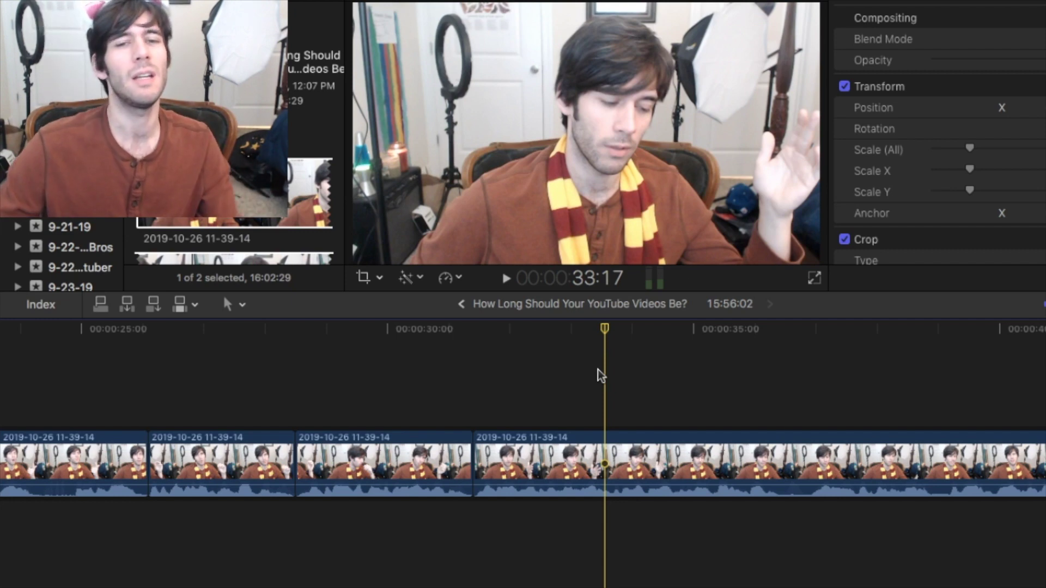
key("space")
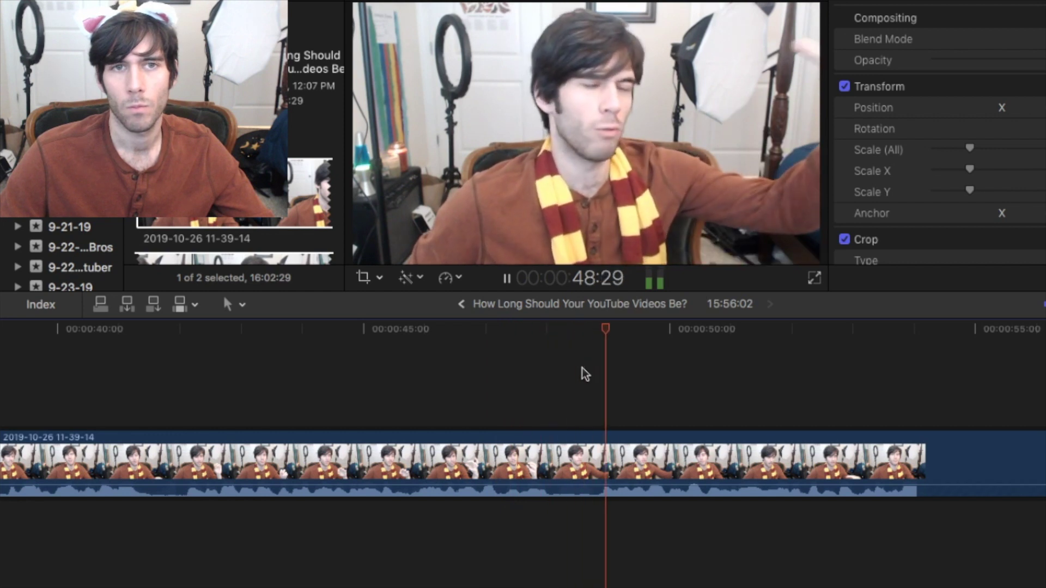
key("space")
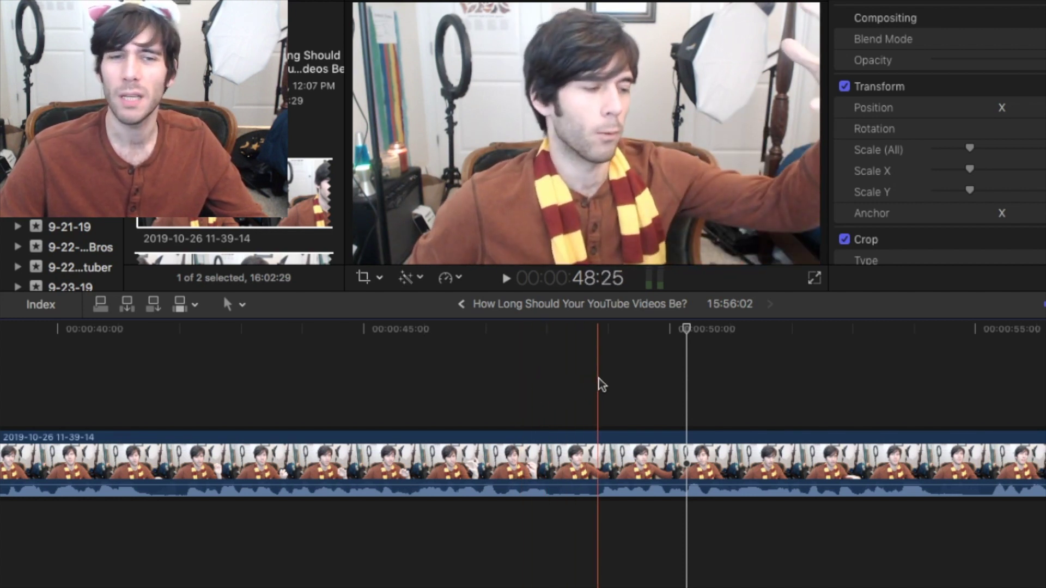
key("space")
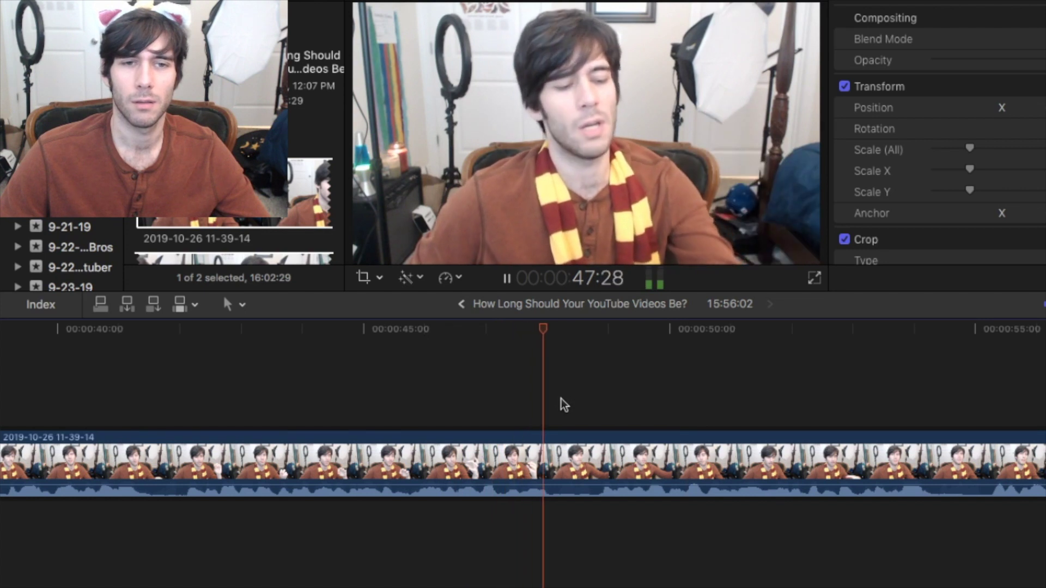
key("space")
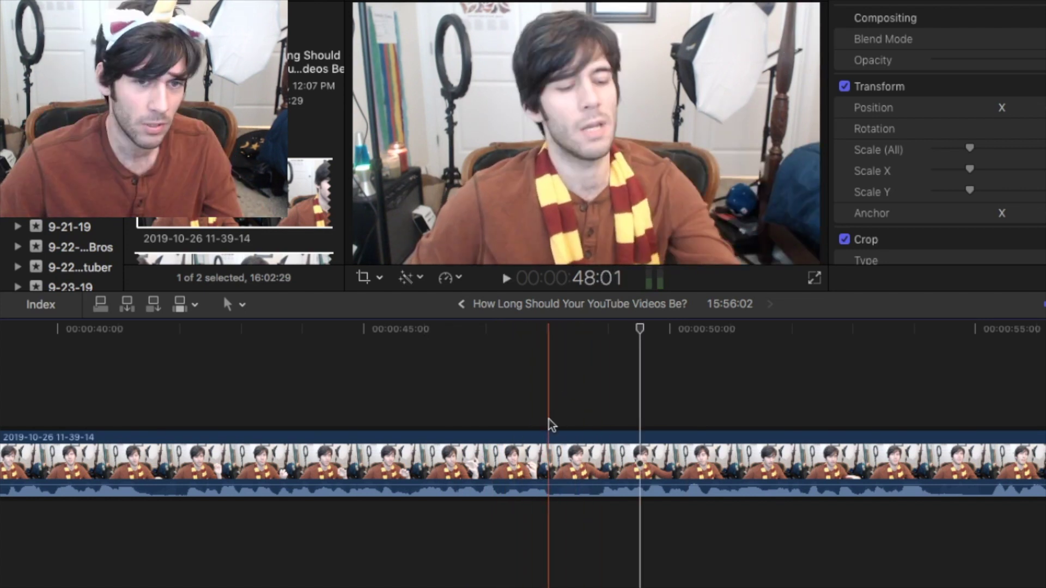
key("super+b")
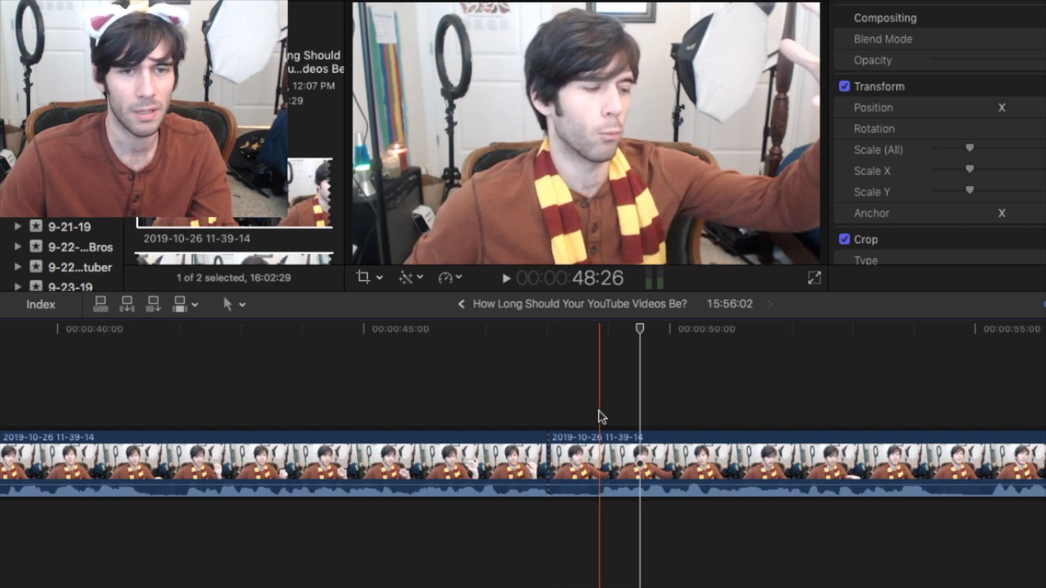
key("alt+bracketleft")
key("space")
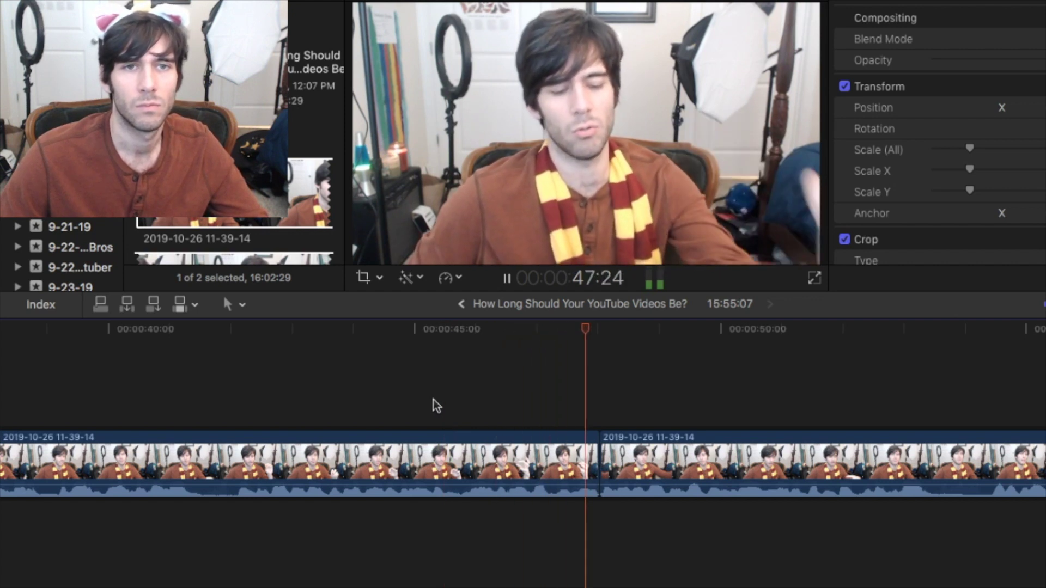
key("space")
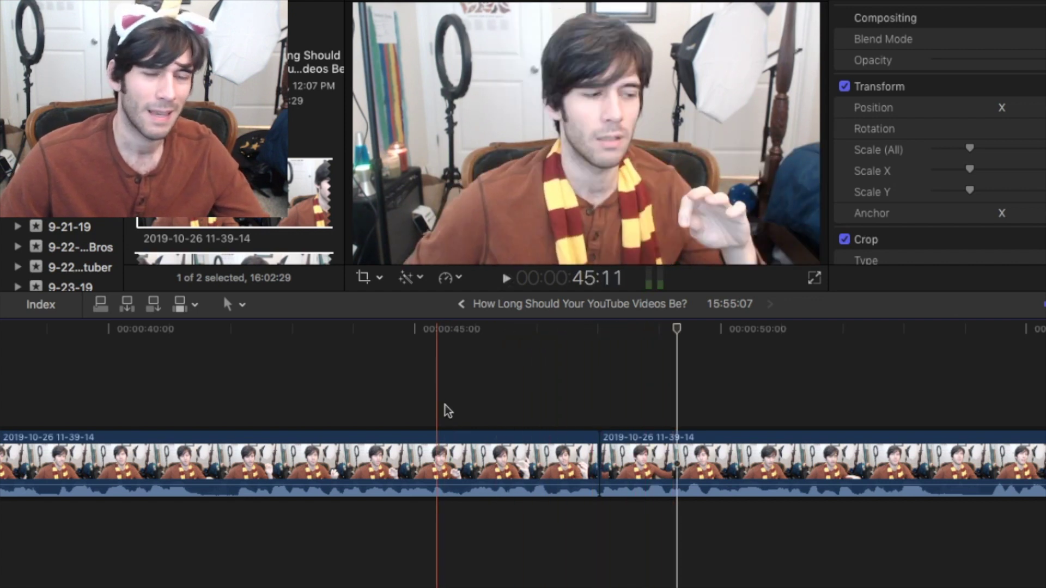
- Extend both the following piece's start and the preceding piece's end by three frames at the 48-second cut, and replay it
left_click_drag(607, 451, 599, 452)
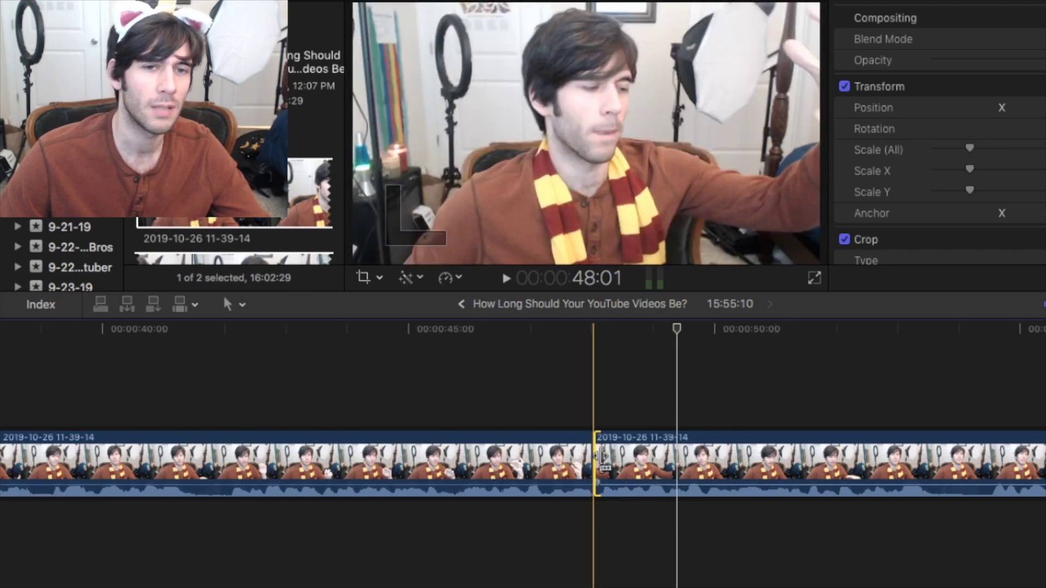
left_click_drag(586, 462, 592, 462)
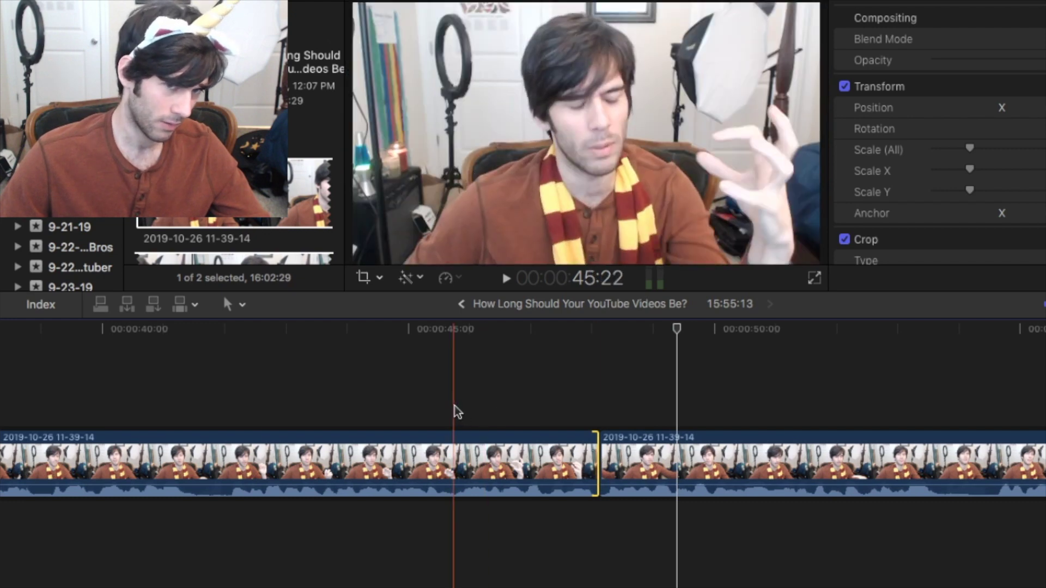
key("space")
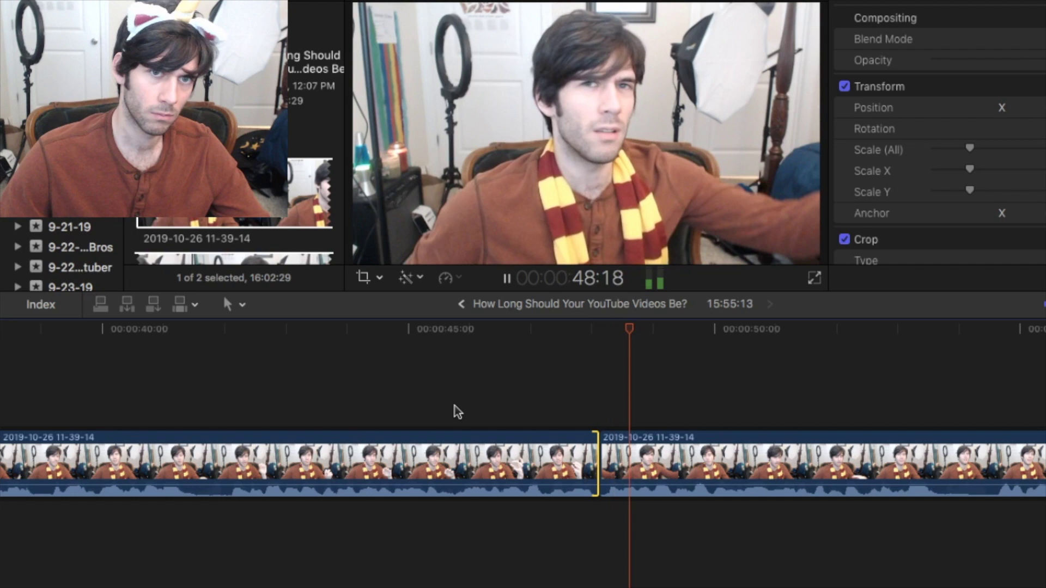
key("space")
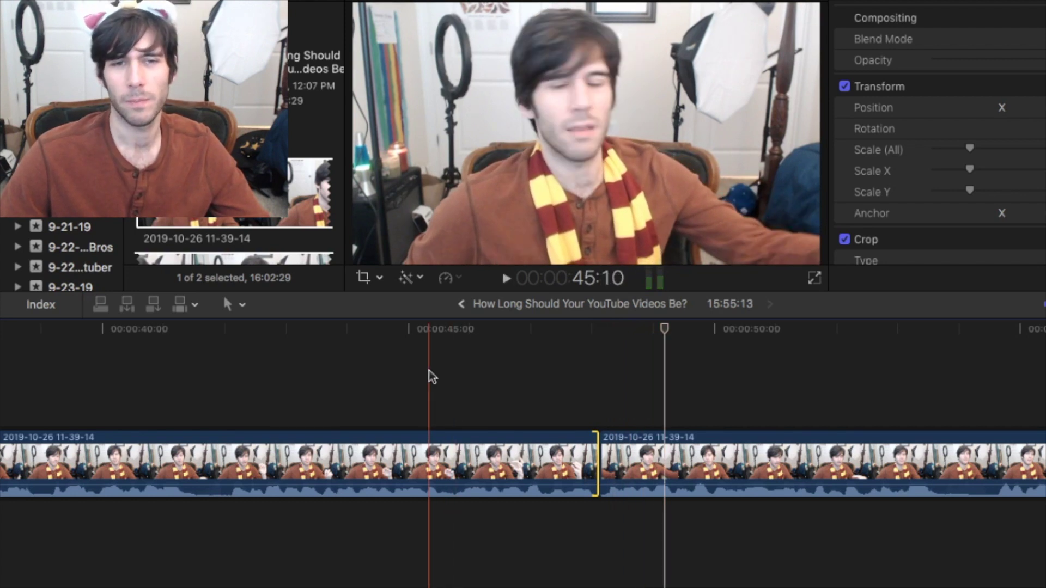
key("space")
key("space")
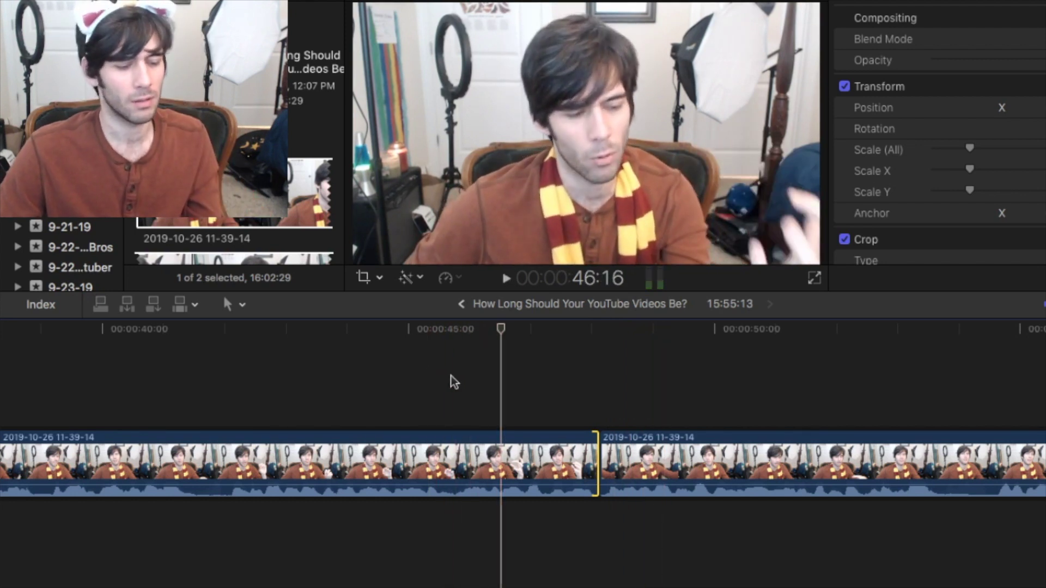
- Try shortening the end of the piece before the 48-second cut by six frames and play it back
key("comma")
key("comma")
key("comma")
key("comma")
key("comma")
key("comma")
key("space")
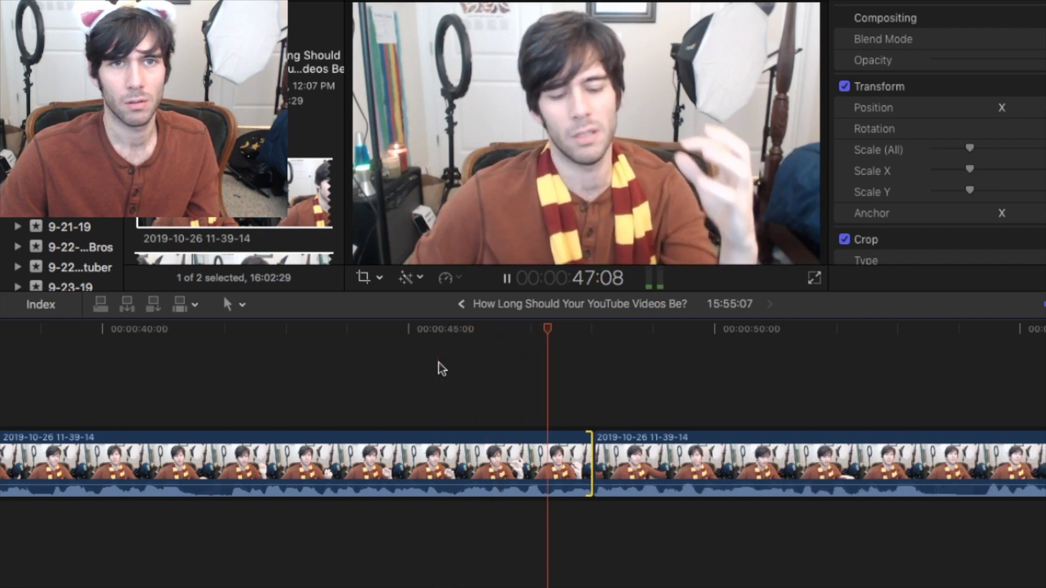
key("space")
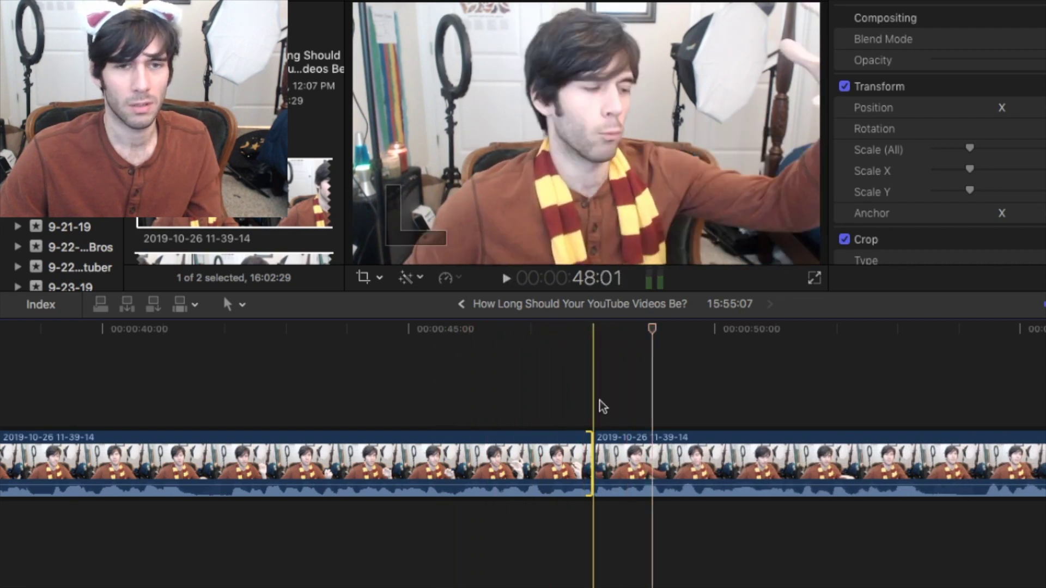
- Undo the six-frame trim at the 48-second cut and replay the restored version for comparison
left_click(11, 0)
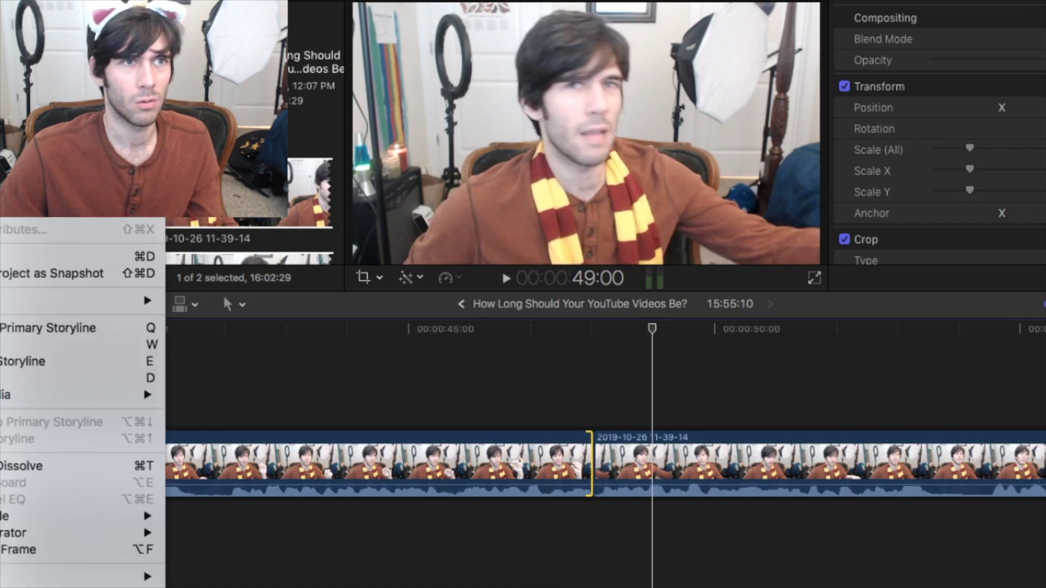
key("space")
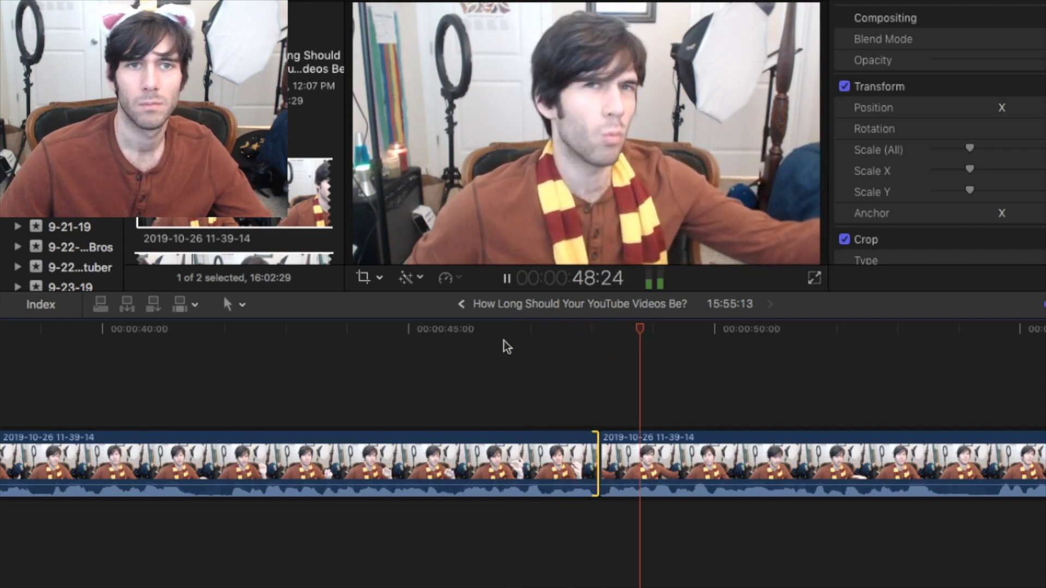
key("space")
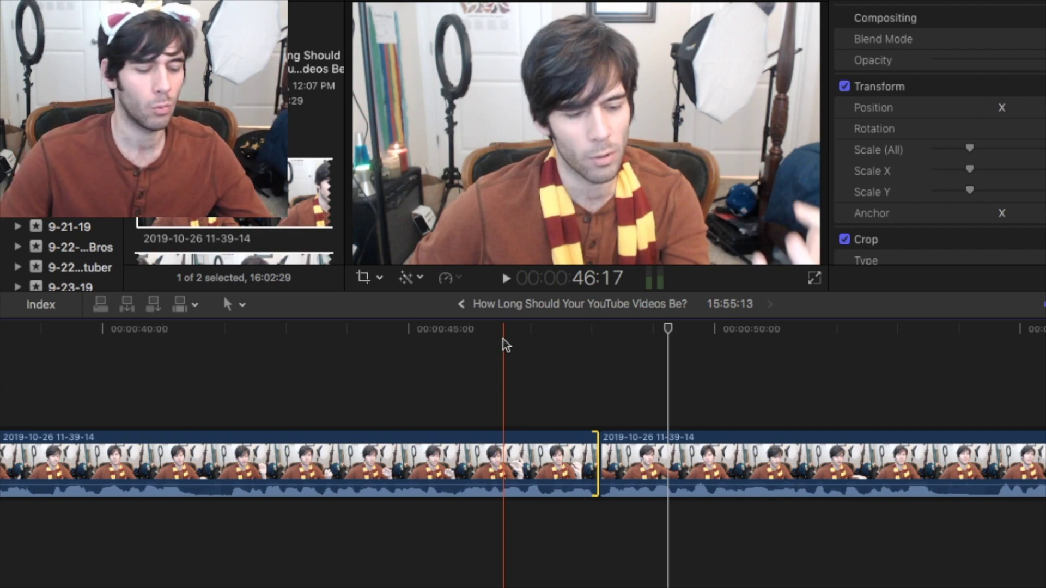
- Shorten the piece before the 48-second cut by six frames again, play it back, and undo the trim
key("comma")
key("comma")
key("comma")
key("comma")
key("comma")
key("comma")
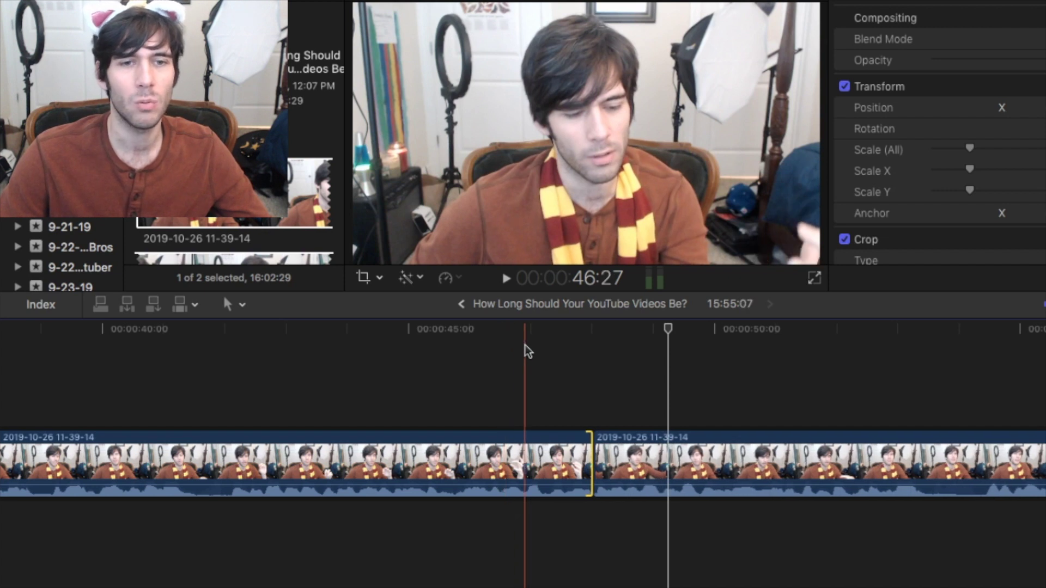
key("space")
key("space")
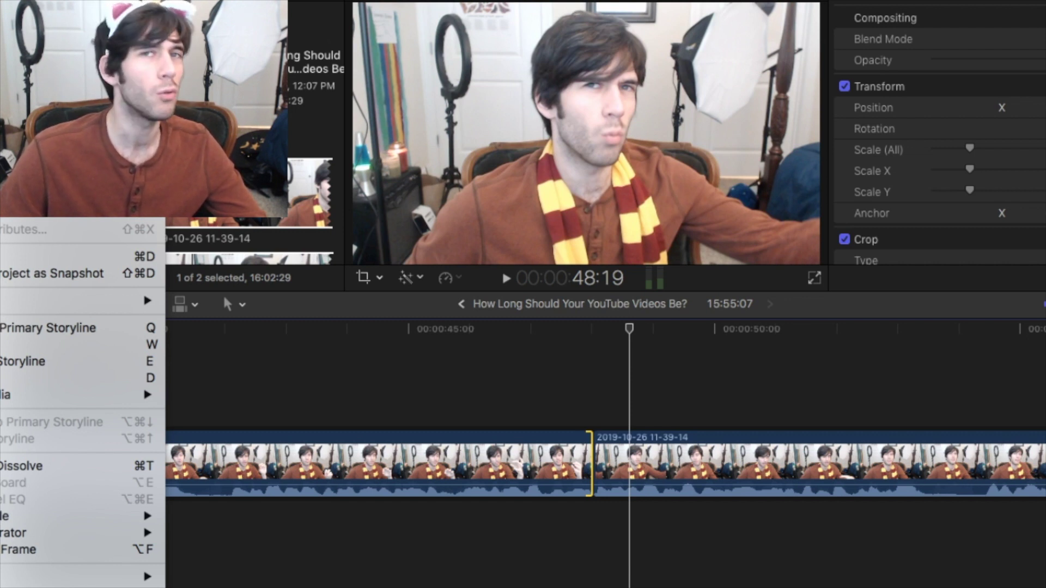
left_click(443, 378)
- Replay the 48-second cut, split the clip at 53:23, and trim 25 frames off the following piece's start
key("space")
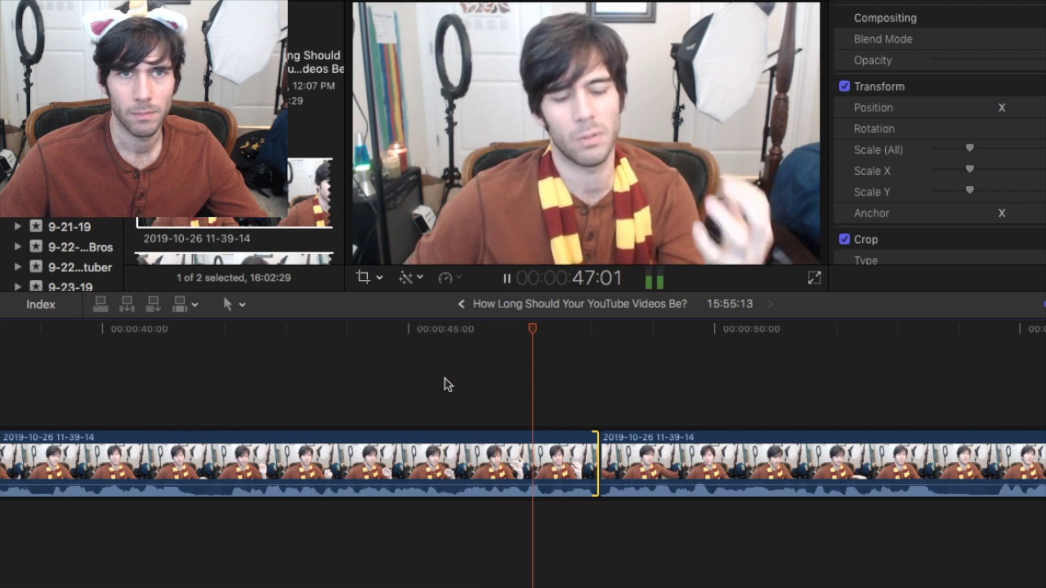
key("space")
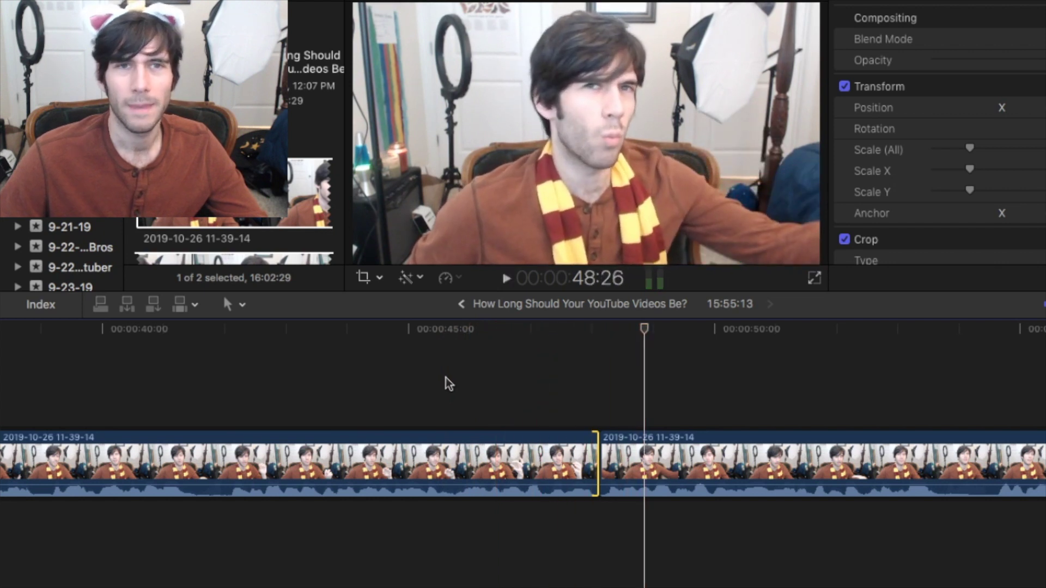
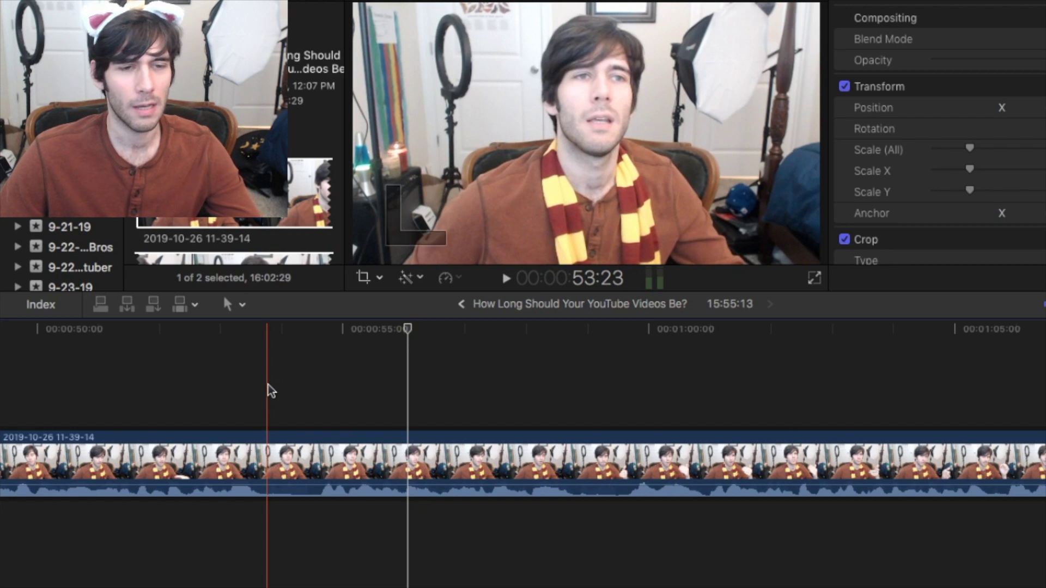
key("alt+bracketleft")
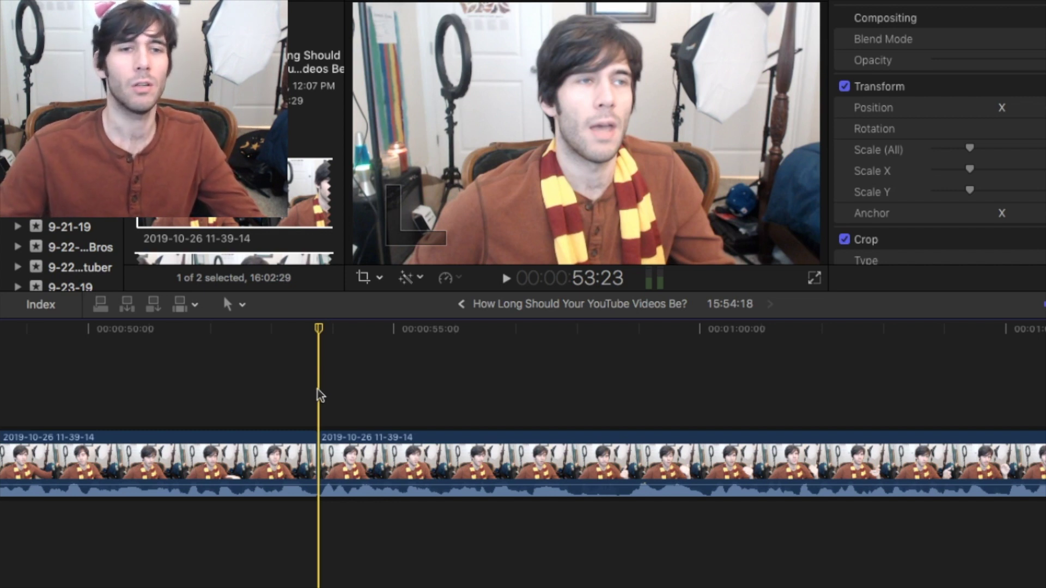
- Select the cut pieces in turn, back to the one ending at about 26 seconds, to examine their lengths
scroll(327, 392, "left", 8)
left_click(501, 464)
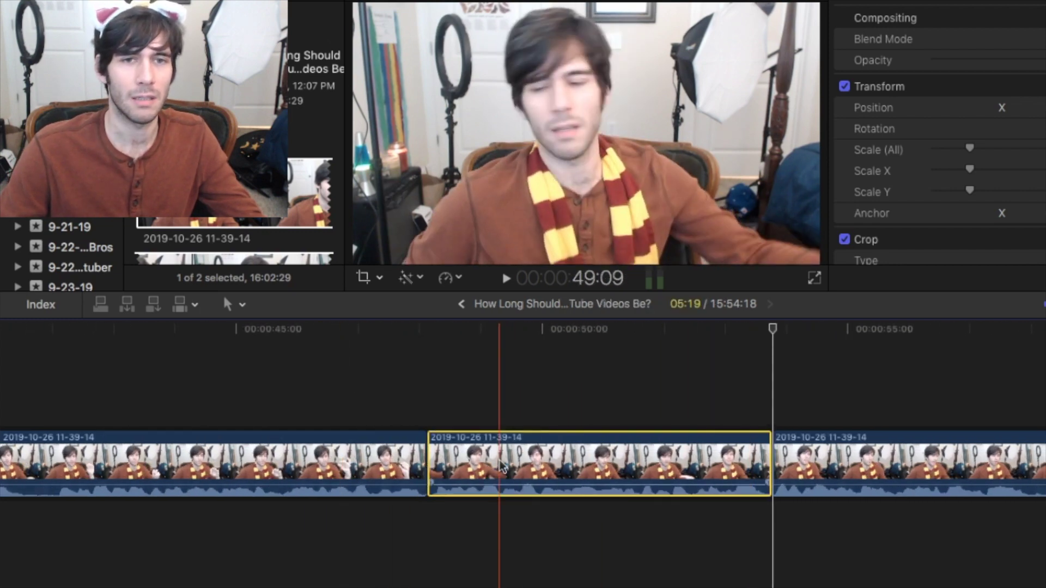
left_click(384, 465)
scroll(389, 463, "left", 8)
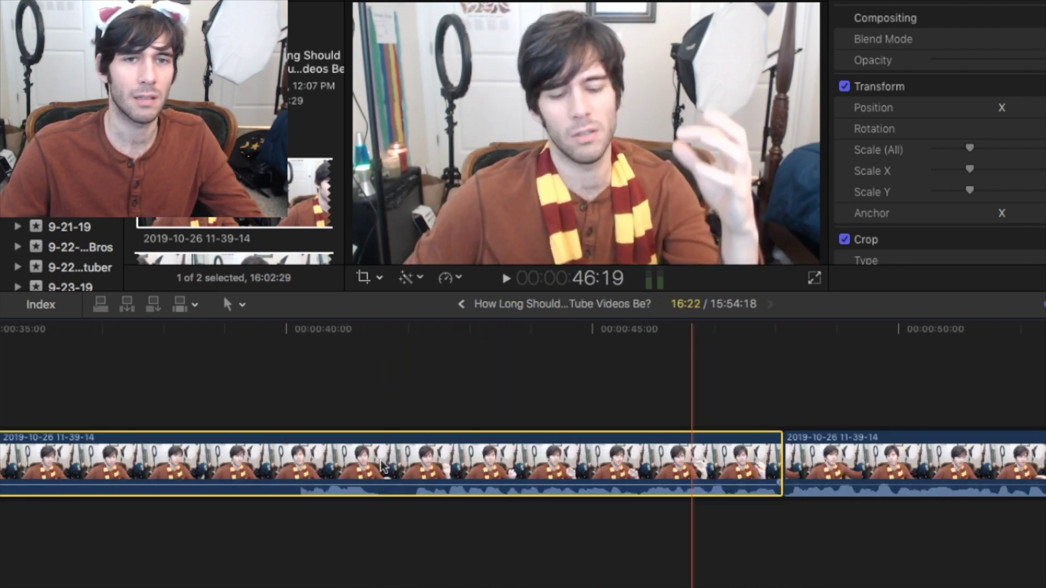
scroll(390, 462, "left", 8)
left_click(374, 463)
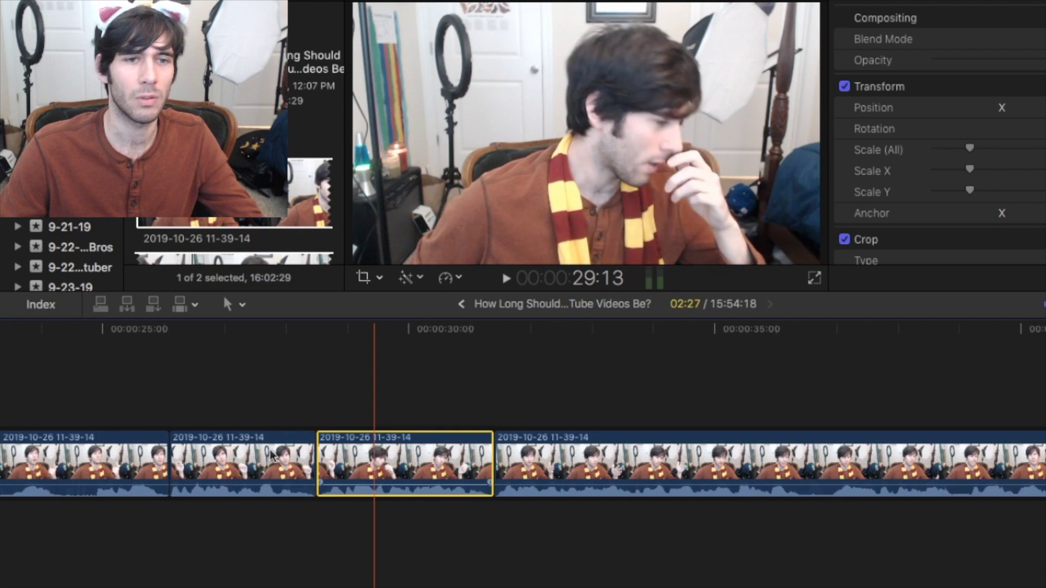
left_click(230, 456)
left_click(87, 463)
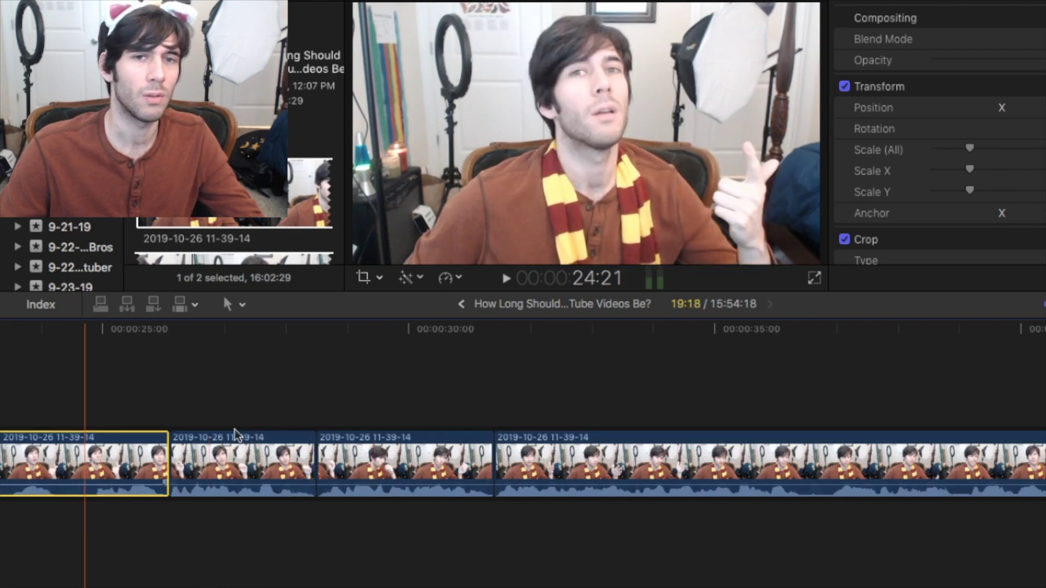
- Split the clip at about 1:10:26 and trim the following piece's start to 1:11:20
scroll(495, 430, "right", 4)
scroll(499, 430, "right", 12)
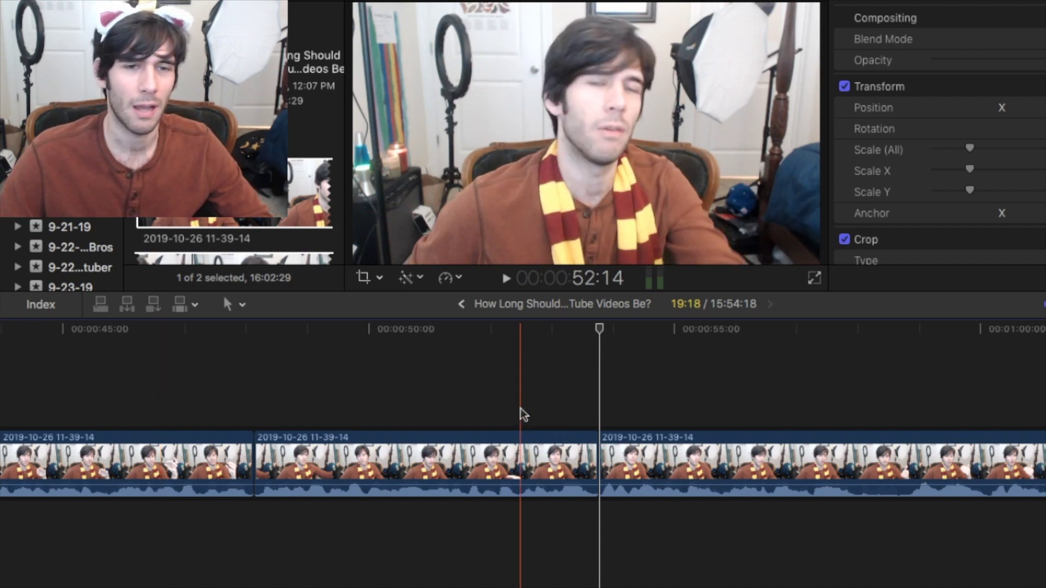
scroll(518, 400, "right", 2)
scroll(519, 400, "right", 7)
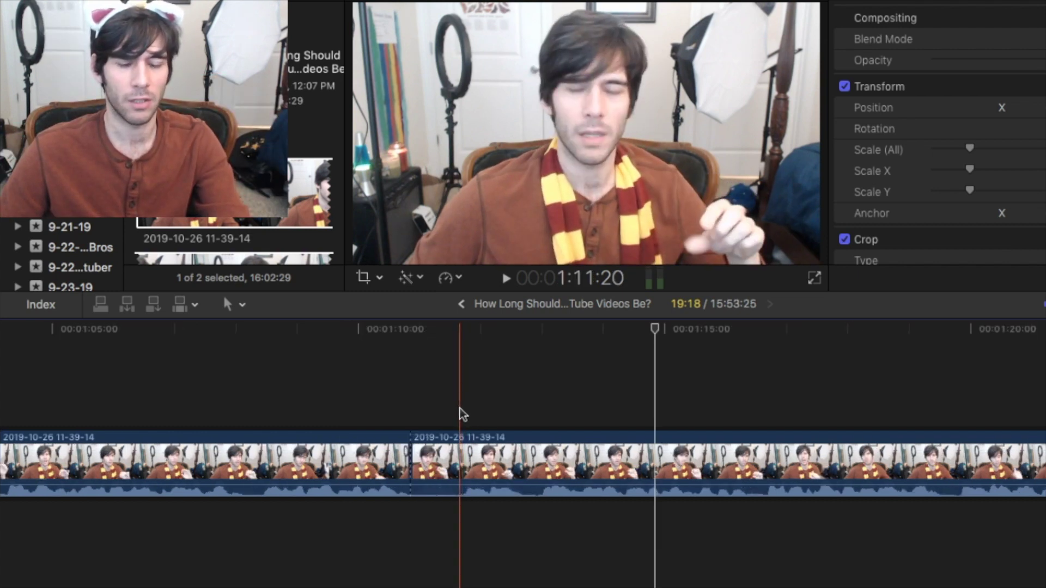
key("alt+bracketleft")
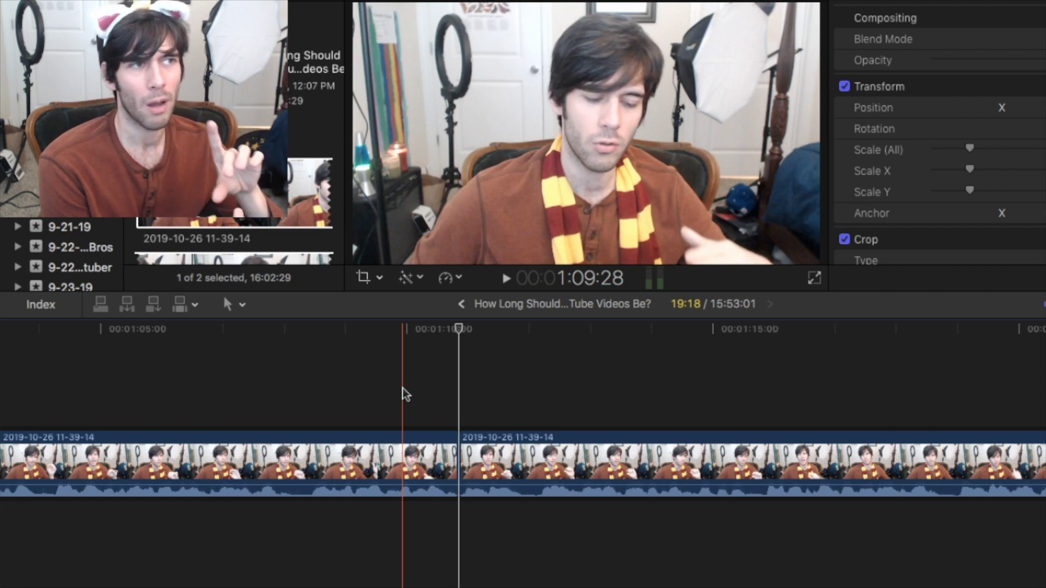
scroll(406, 377, "left", 15)
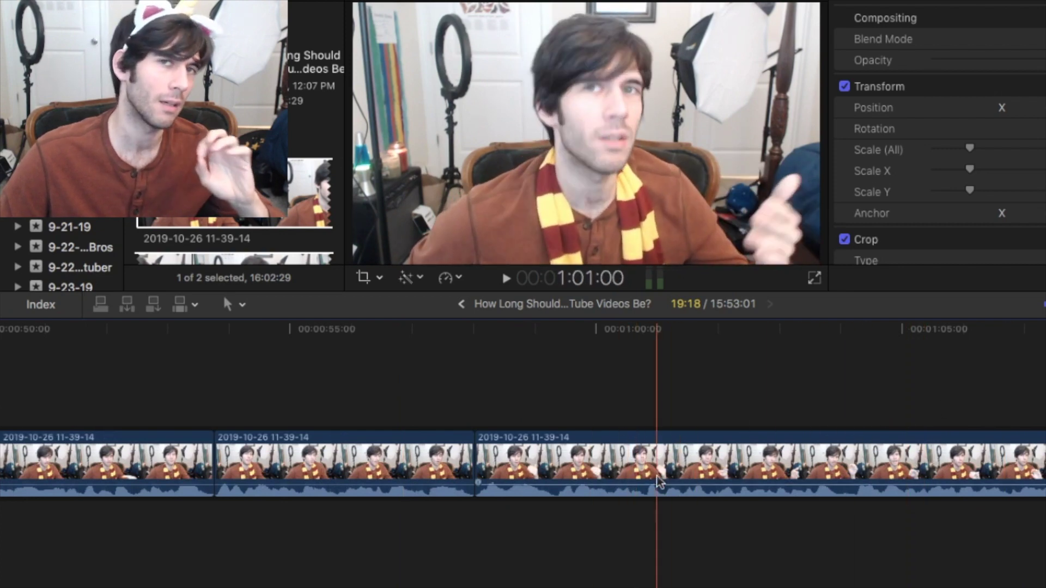
scroll(404, 390, "right", 6)
scroll(406, 389, "right", 8)
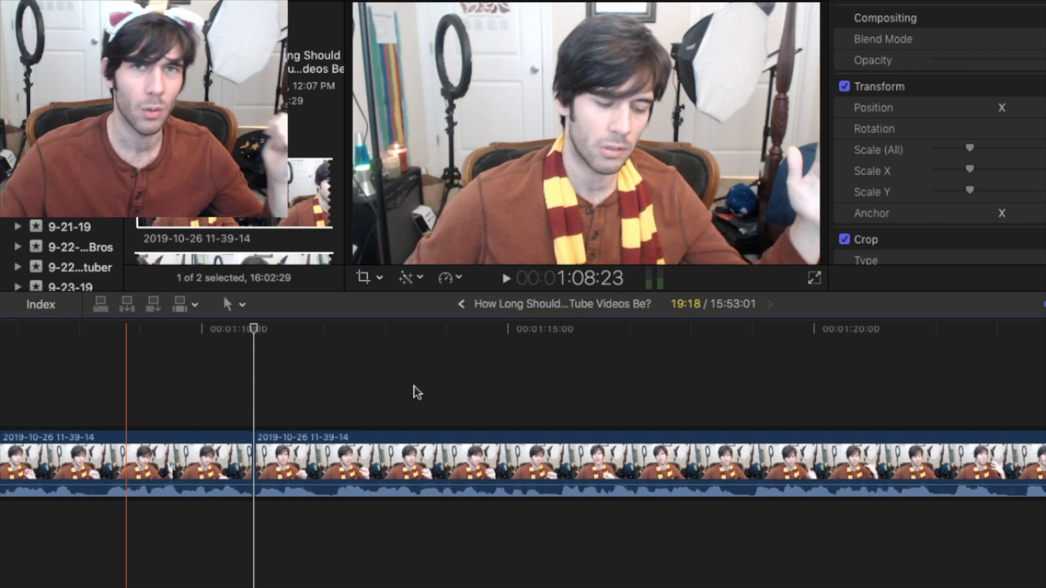
scroll(437, 384, "right", 8)
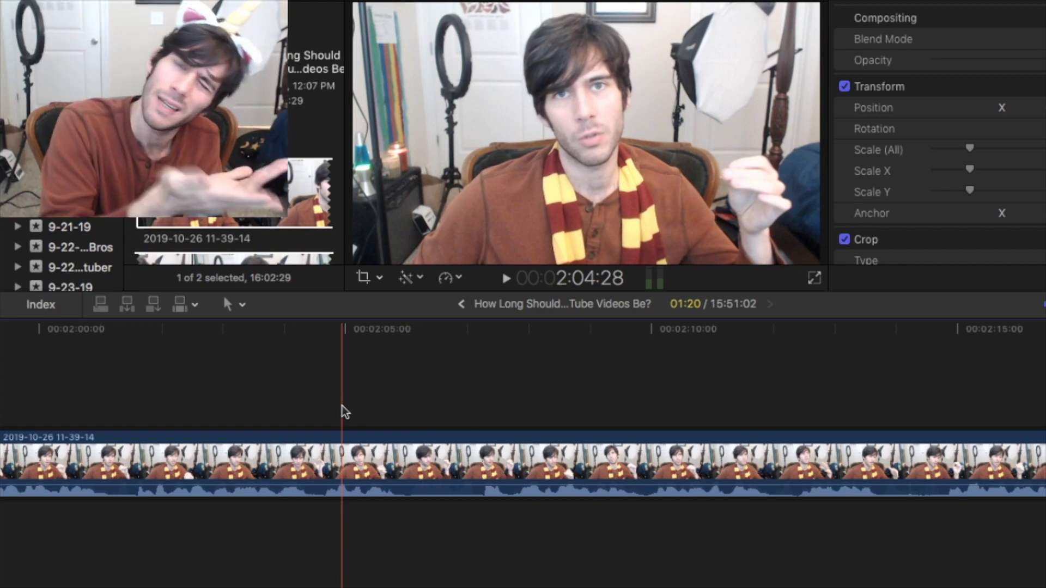
scroll(342, 406, "left", 5)
scroll(271, 379, "left", 15)
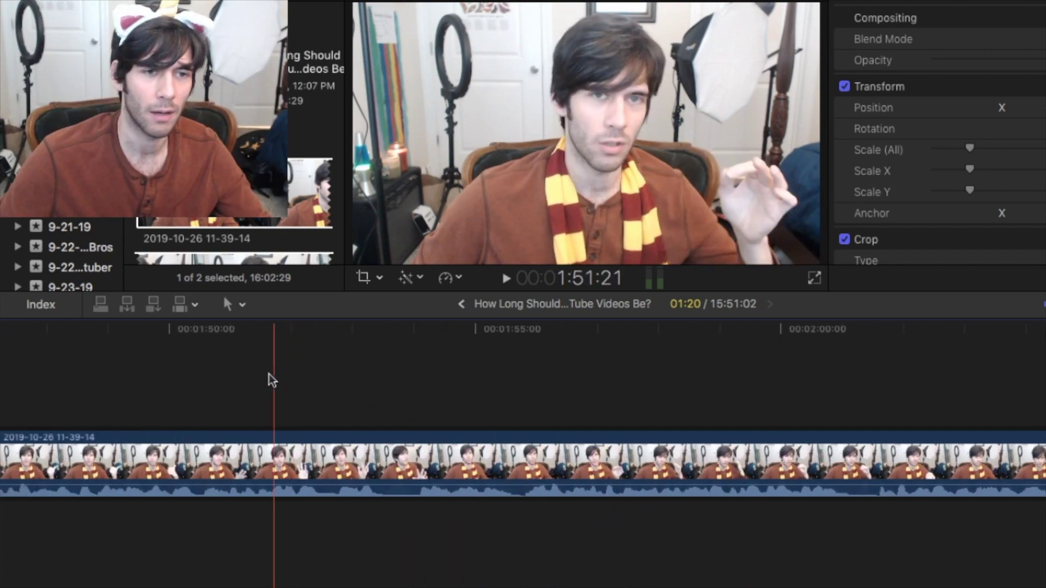
- Trim the start of the piece following the cut at about 1:28:08 to 1:29:27, and replay the cut
scroll(271, 380, "left", 15)
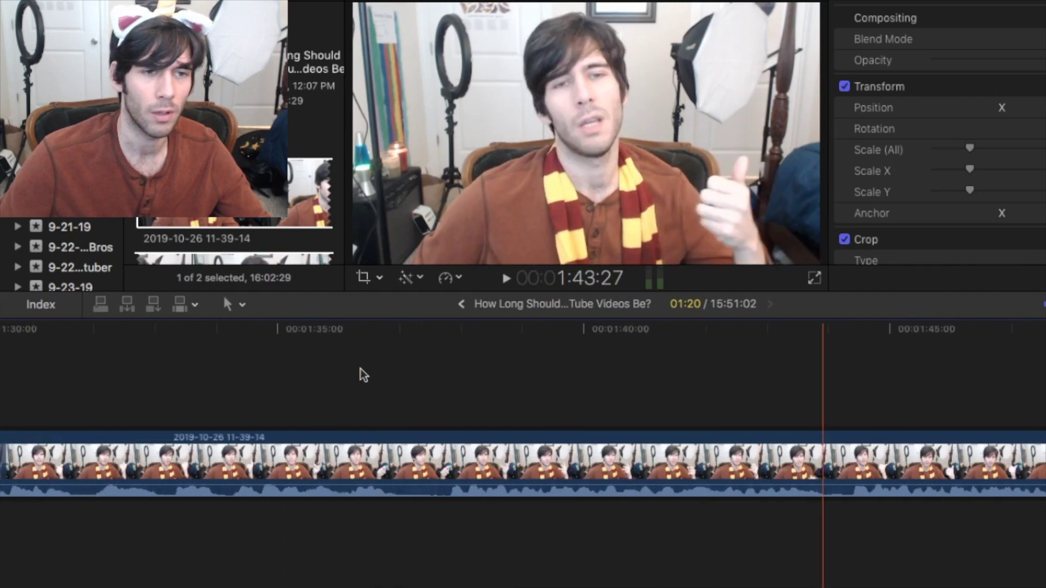
key("space")
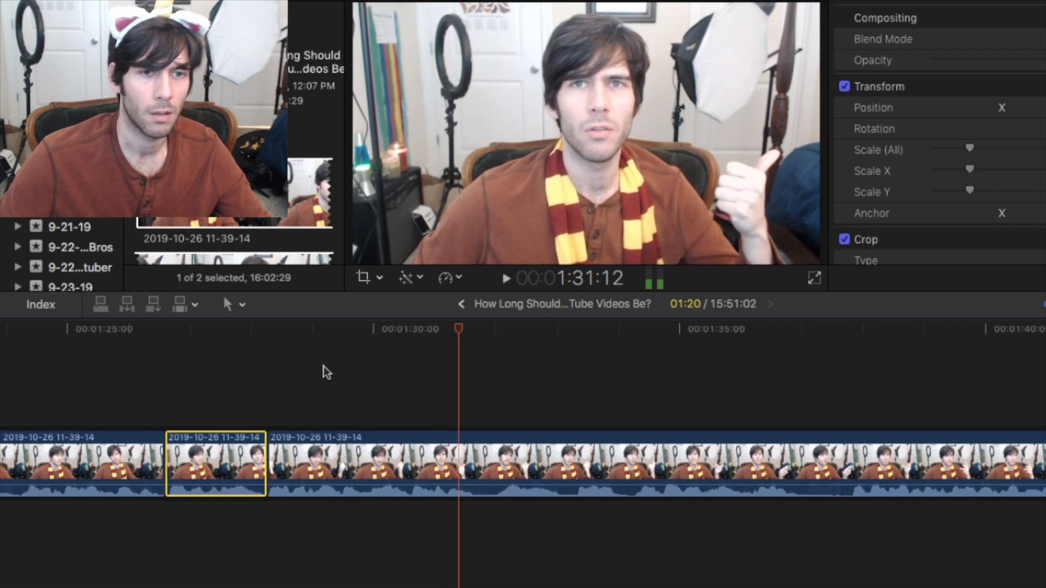
key("space")
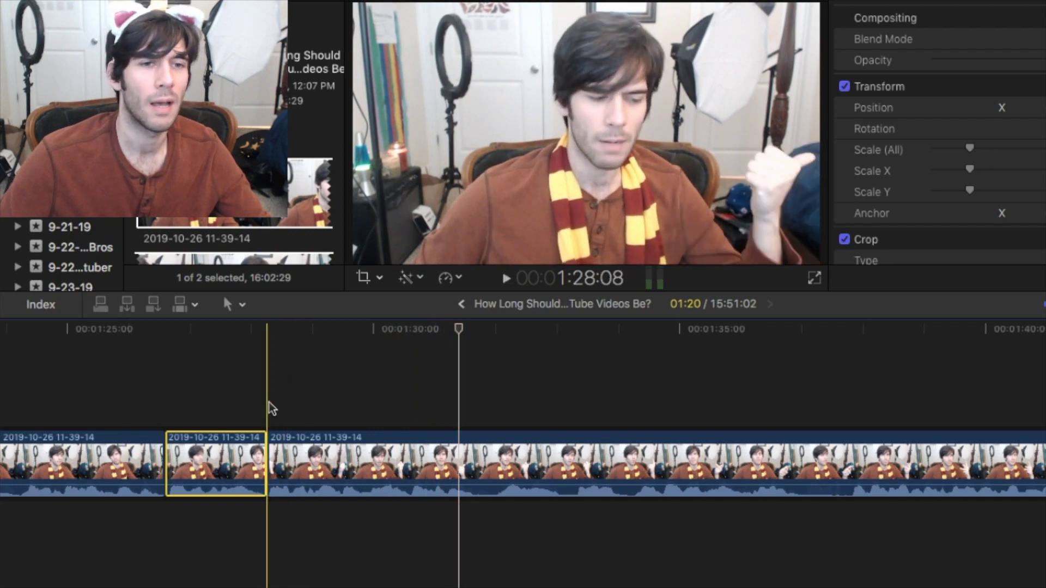
key("space")
key("space")
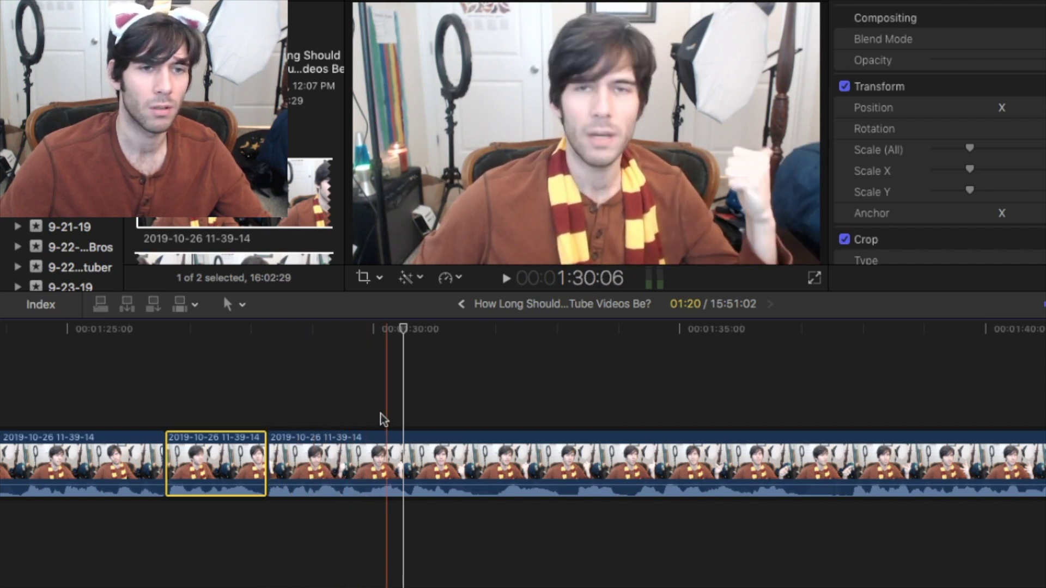
key("space")
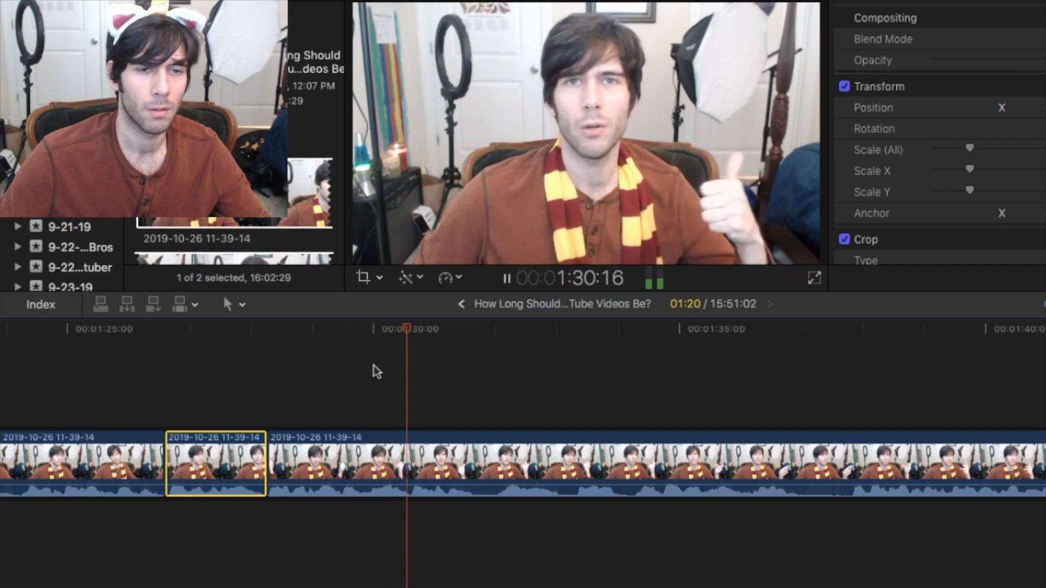
key("space")
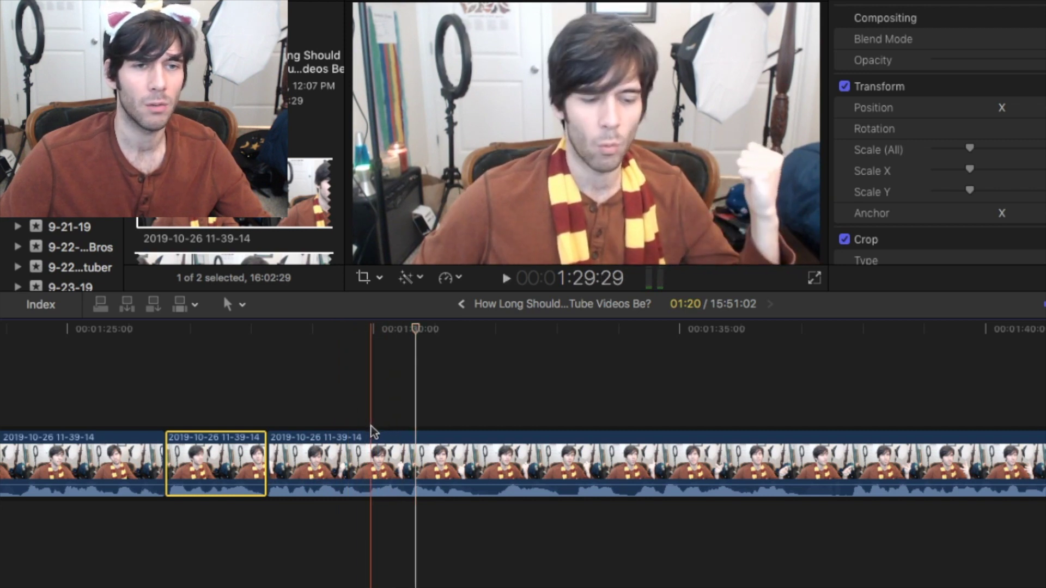
left_click(368, 428)
left_click(370, 435)
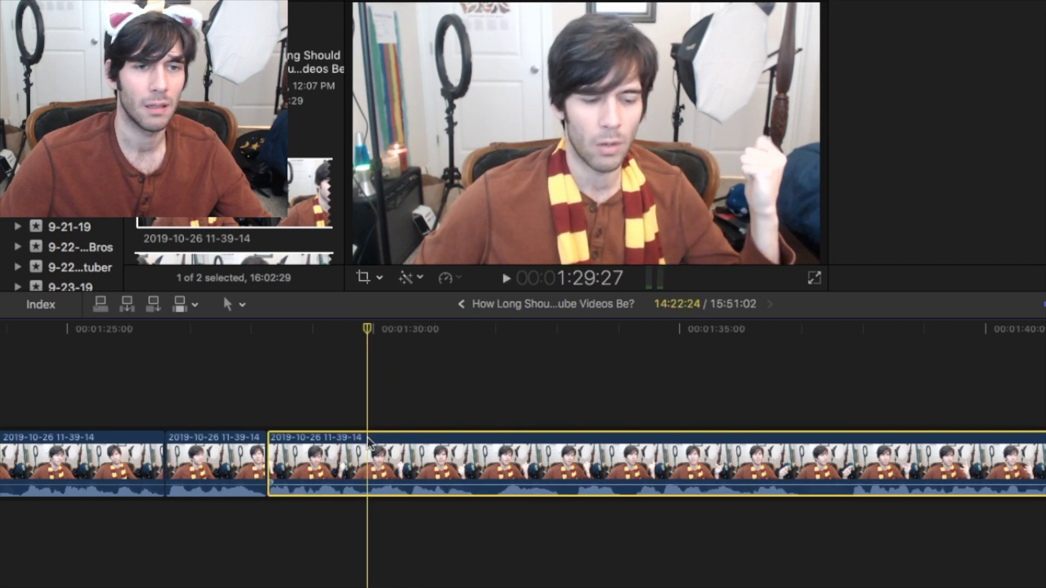
key("alt+bracketleft")
key("space")
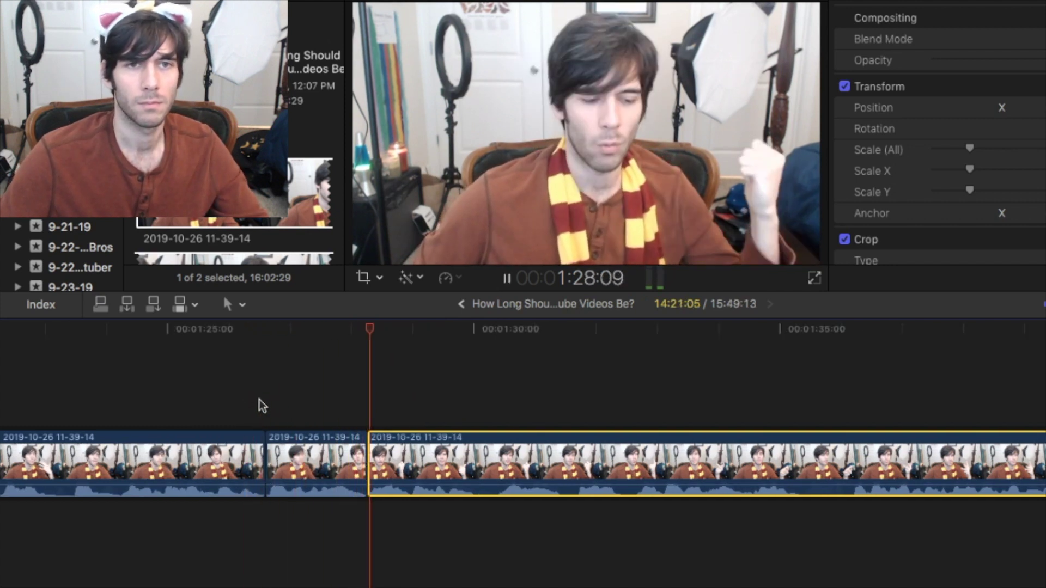
key("space")
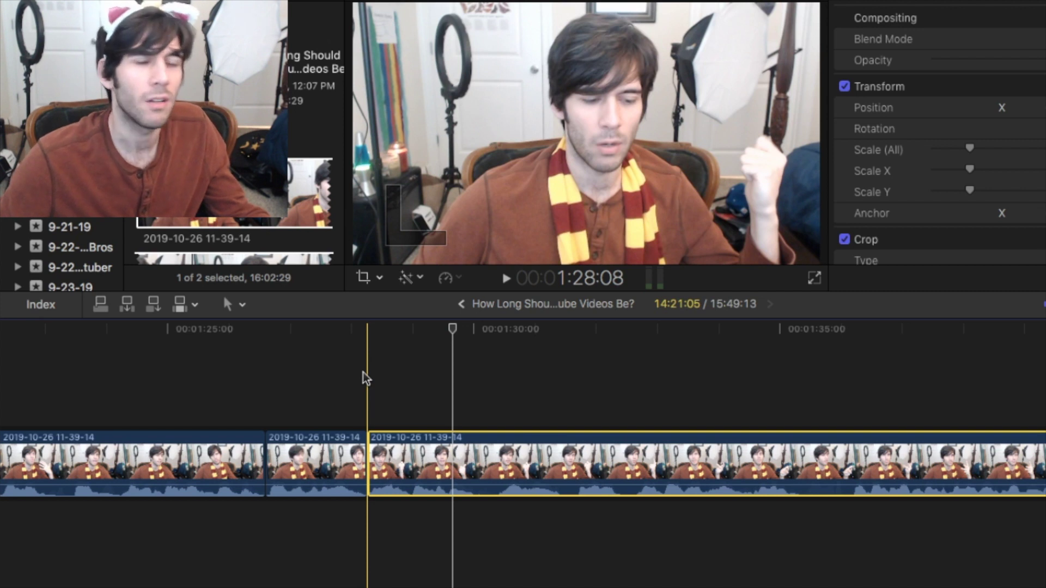
- Trim four more frames off the start of the piece after the 1:28:08 cut, replay it, and undo the trim
key("super+equal")
key("super+equal")
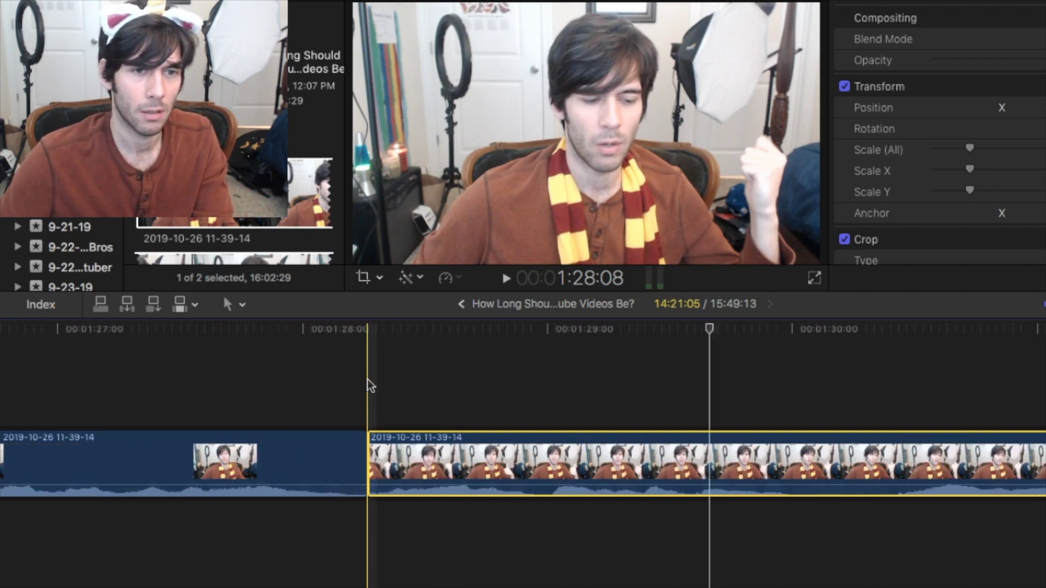
key("space")
key("space")
left_click(406, 419)
left_click(404, 448)
scroll(280, 390, "left", 2)
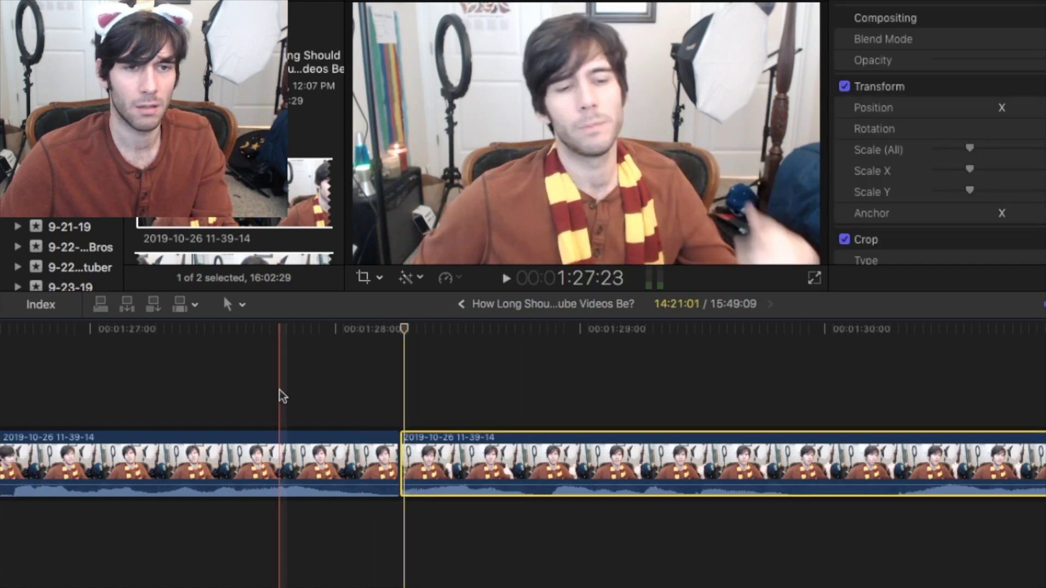
key("space")
key("space")
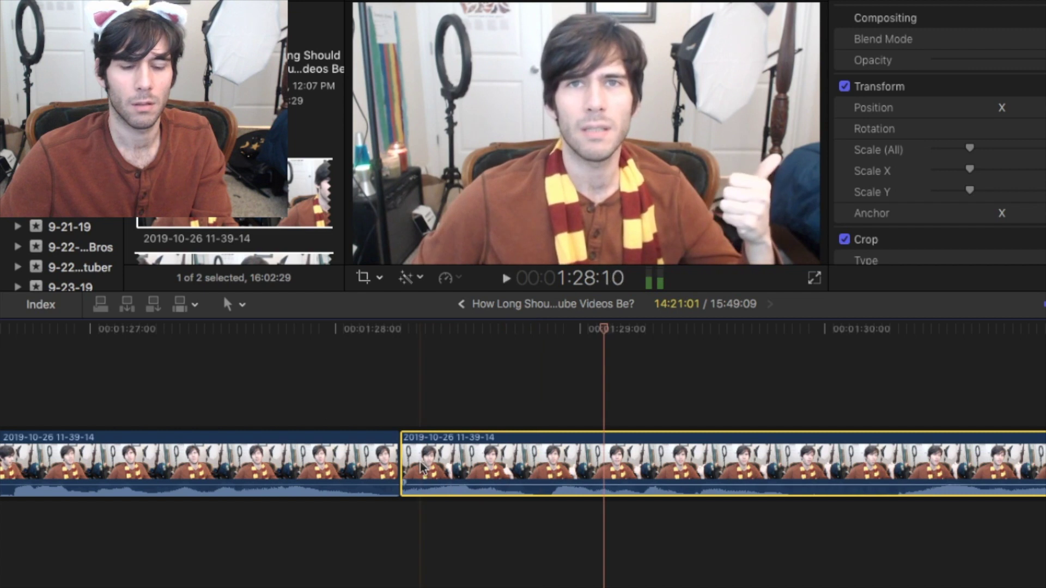
key("super+z")
left_click(422, 466)
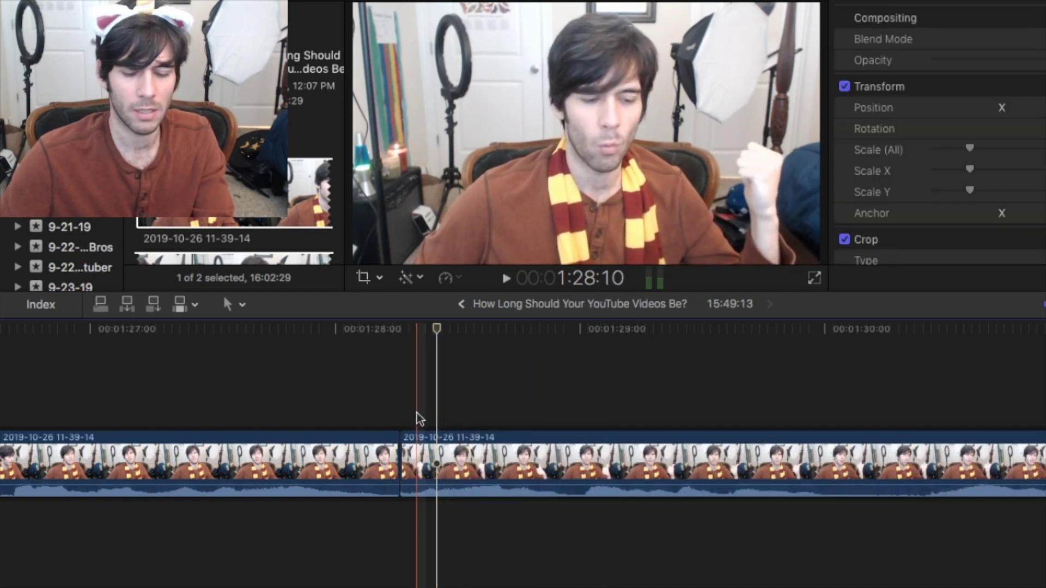
- Trim two frames off the start of the piece after the 1:28:08 cut and play the cut back
key("super+z")
key("space")
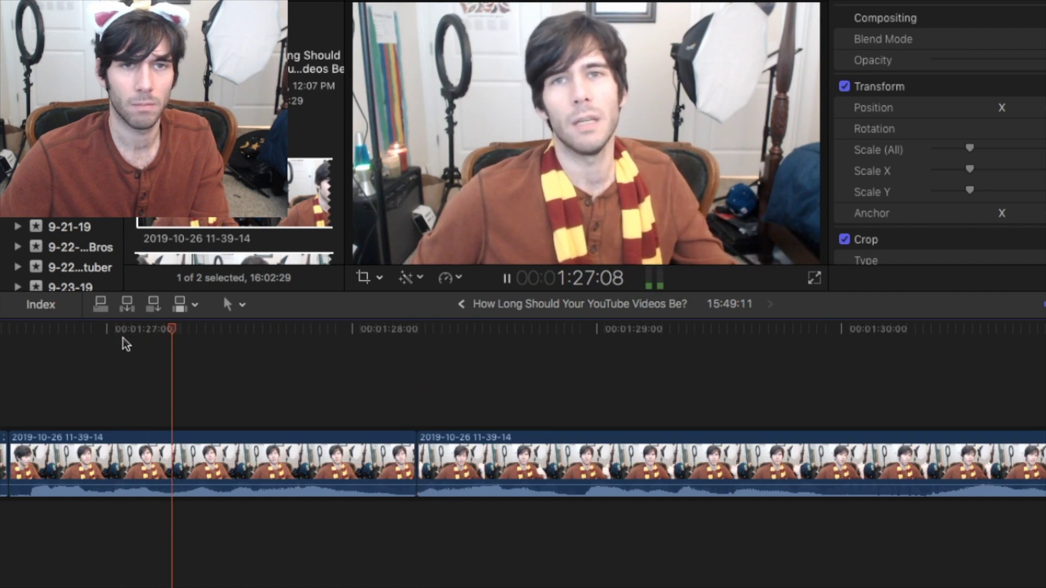
key("space")
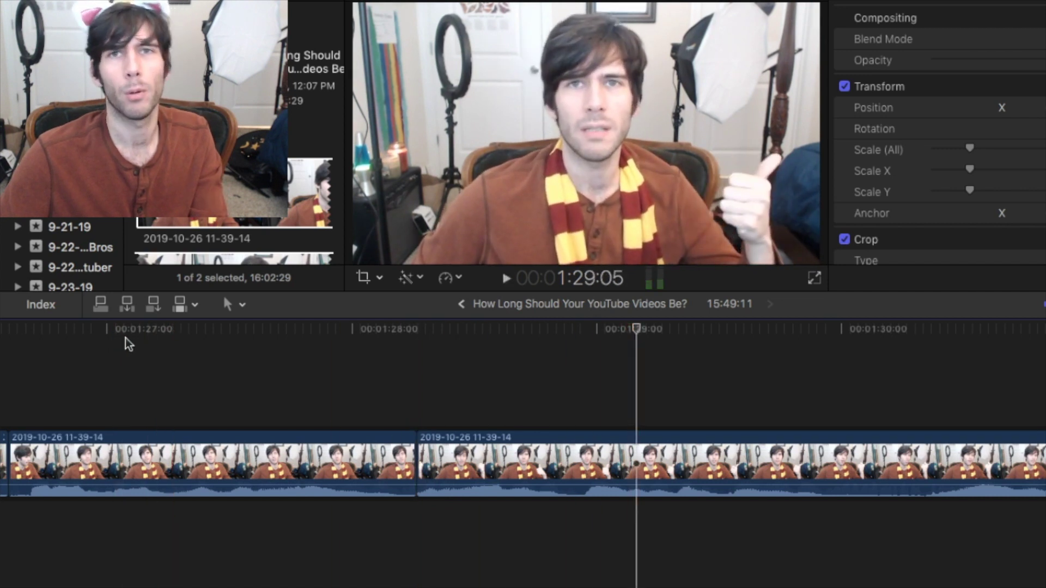